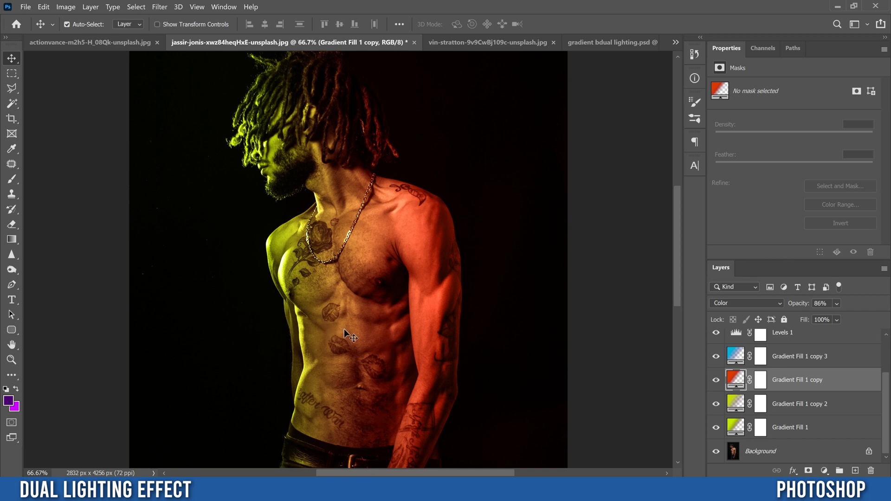
# Show only the Background layer of the finished example to view the original photo.
pyautogui.keyDown('alt'); pyautogui.click(716, 453); pyautogui.keyUp('alt')
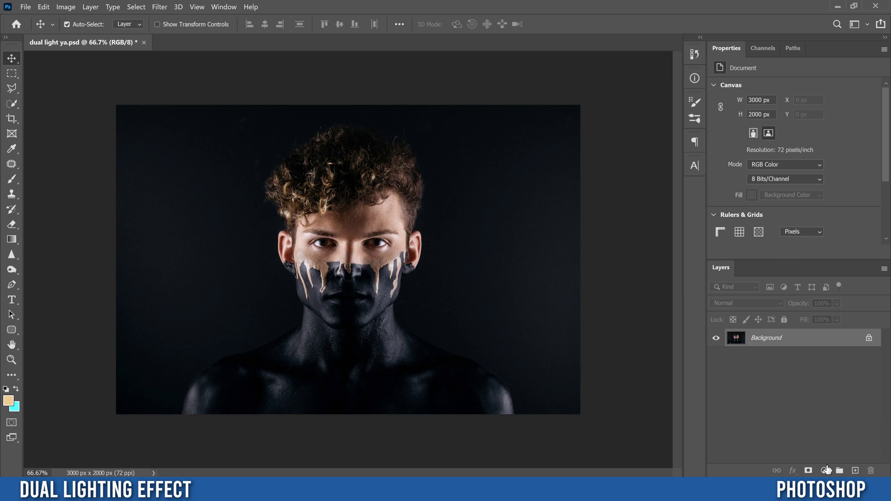
# Add a Gradient fill layer above the Background and set its angle to 0°.
pyautogui.click(825, 471)
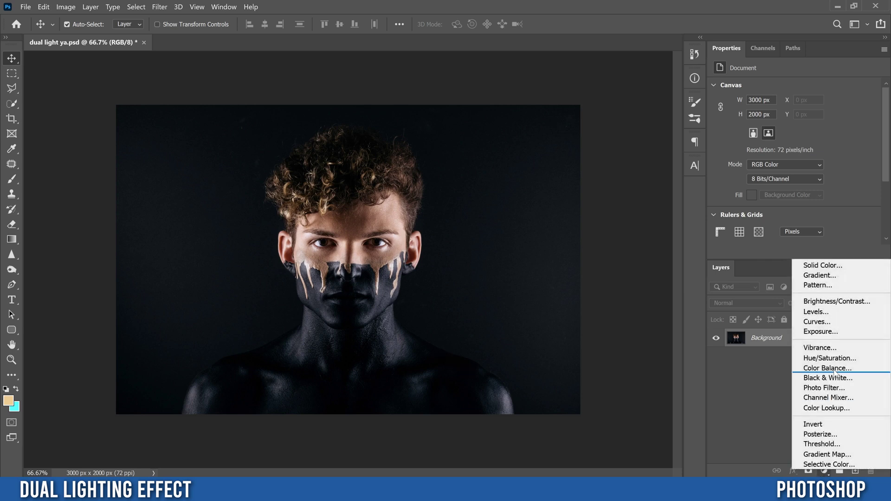
pyautogui.click(820, 277)
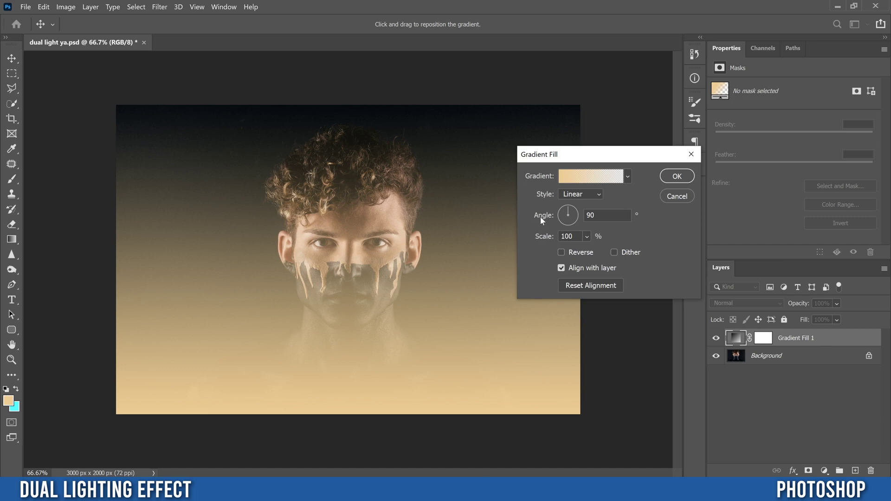
pyautogui.doubleClick(589, 215)
pyautogui.write('0')
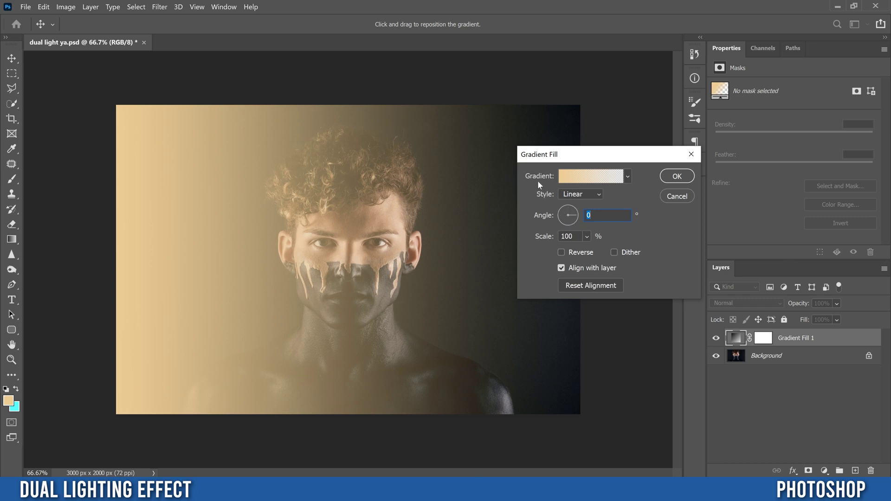
# Set the gradient's starting colour stop to magenta ff00ea.
pyautogui.click(574, 176)
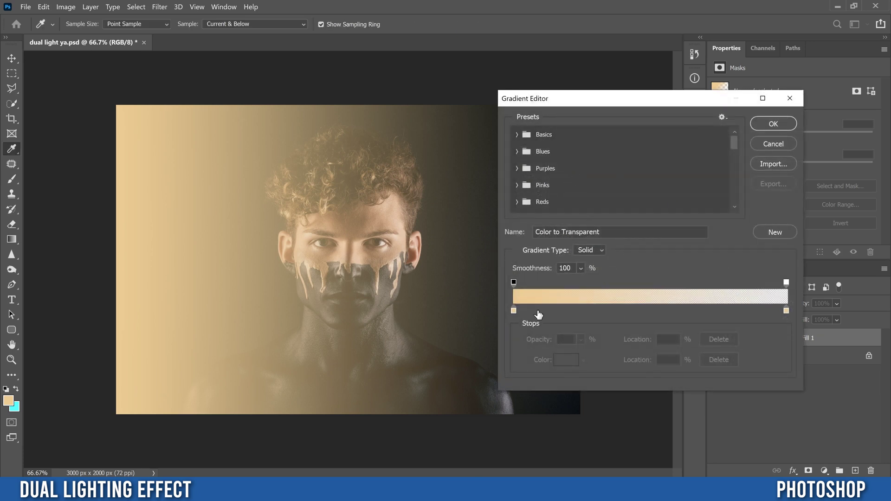
pyautogui.click(514, 311)
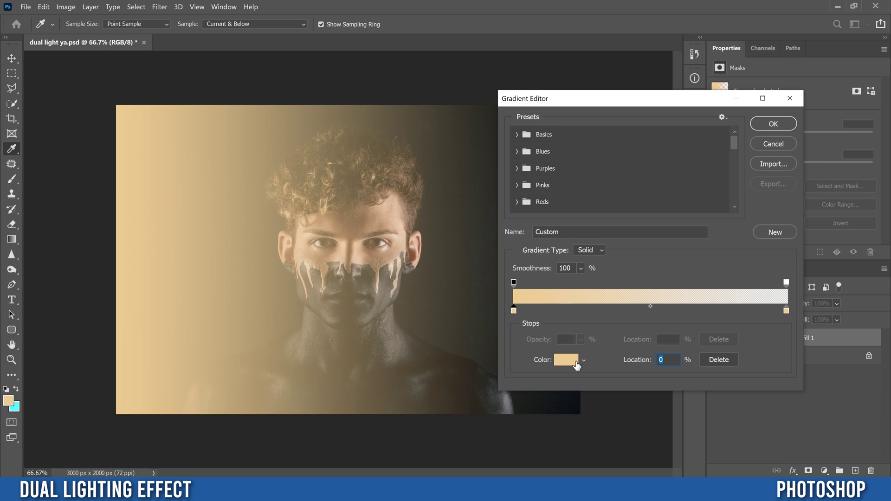
pyautogui.click(565, 362)
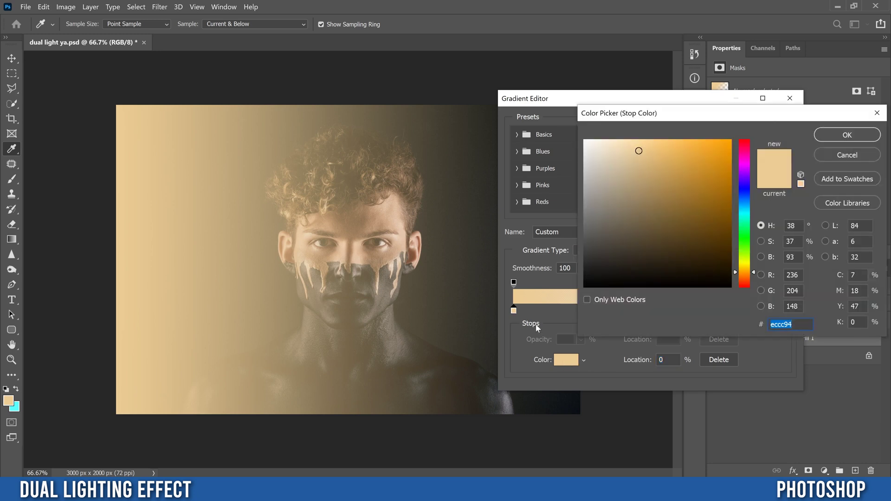
pyautogui.moveTo(647, 165); pyautogui.dragTo(732, 140)
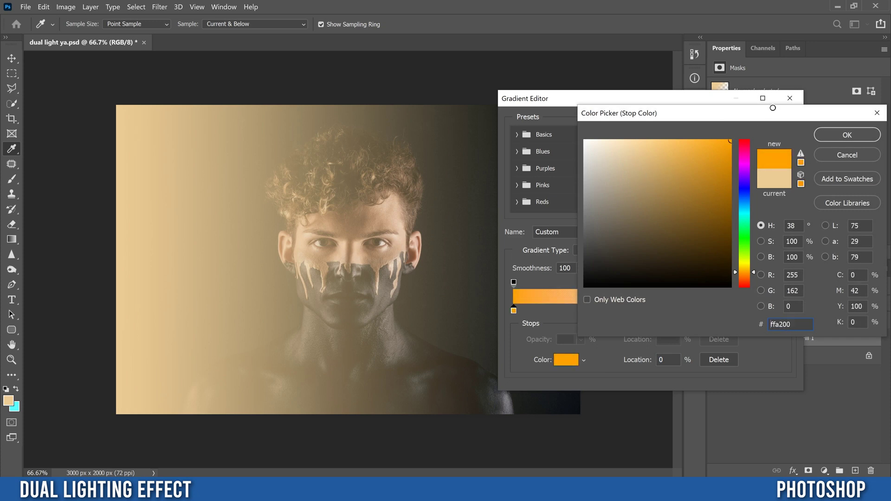
pyautogui.moveTo(755, 271); pyautogui.dragTo(754, 165)
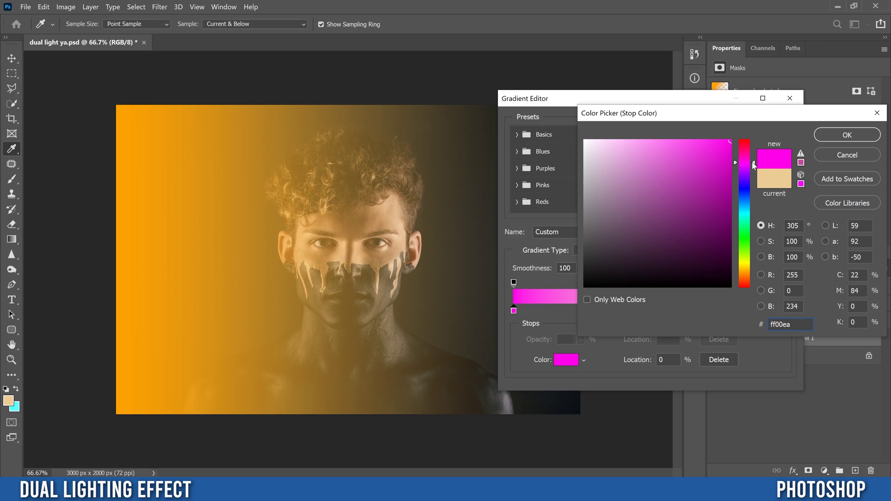
pyautogui.click(850, 135)
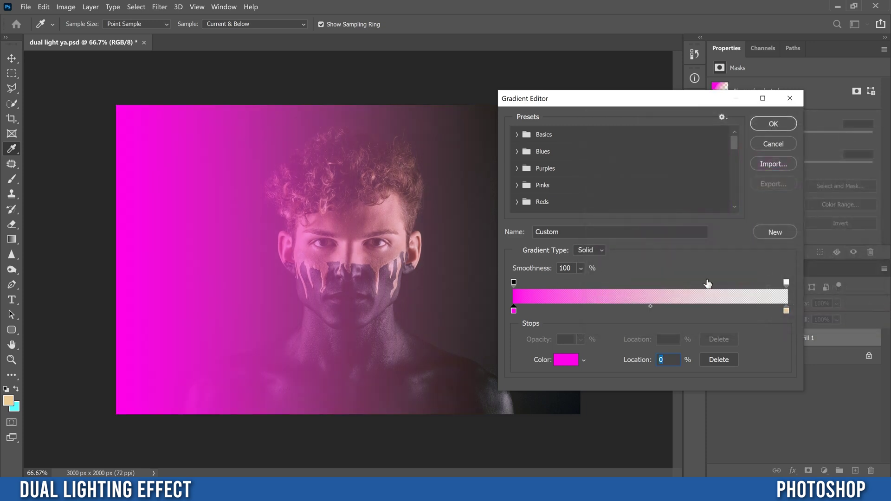
# Move the gradient's opaque stop to about 35% and its transparent stop to 68%, bringing the fade toward the middle of the face.
pyautogui.click(514, 283)
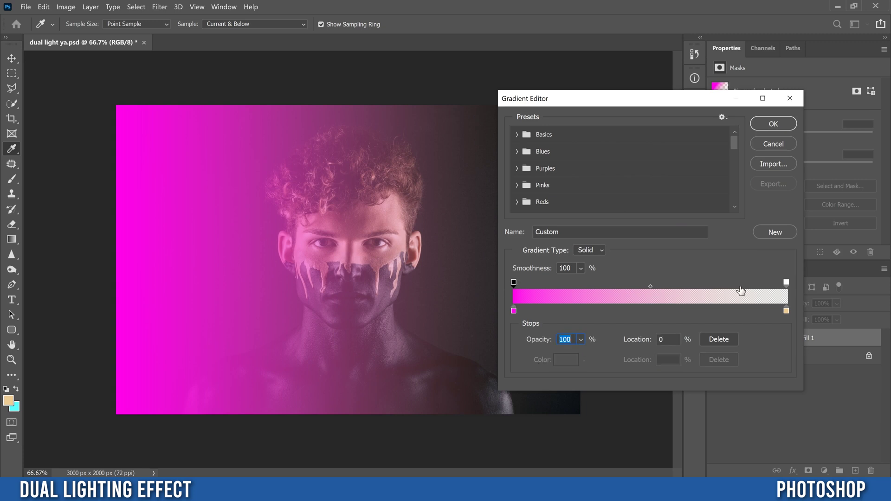
pyautogui.click(786, 282)
pyautogui.moveTo(514, 284); pyautogui.dragTo(608, 282)
pyautogui.moveTo(787, 282); pyautogui.dragTo(699, 282)
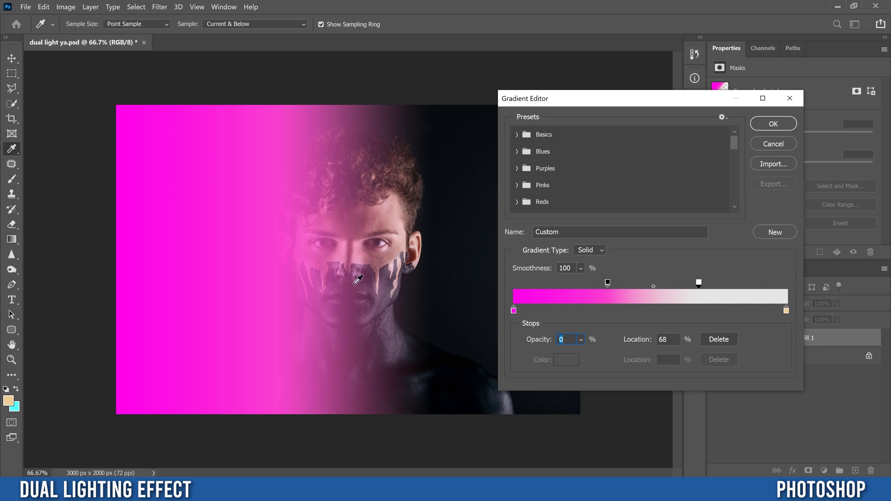
# Try shifting both opacity stops toward the gradient's start, with the transparent stop at 46%.
pyautogui.moveTo(608, 282); pyautogui.dragTo(558, 281)
pyautogui.moveTo(699, 282); pyautogui.dragTo(640, 282)
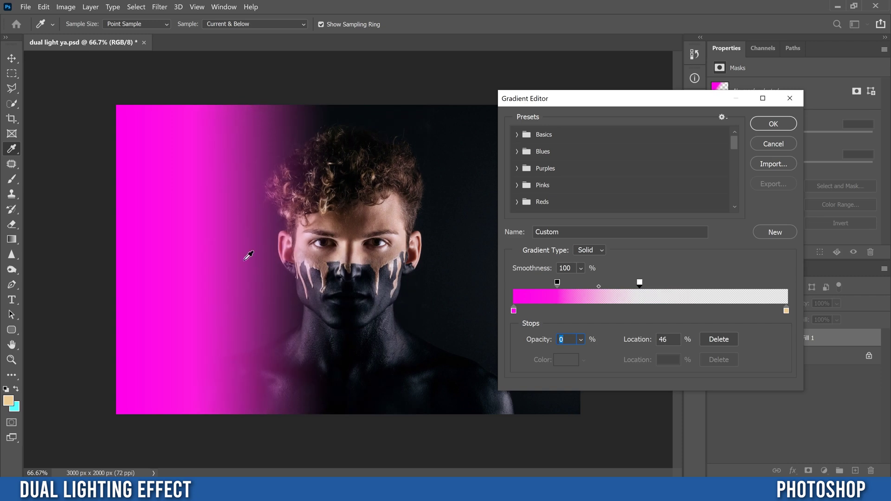
# Return the transparent stop to about 68% and the opaque stop to 35%, and apply the magenta gradient fill.
pyautogui.moveTo(639, 282); pyautogui.dragTo(696, 282)
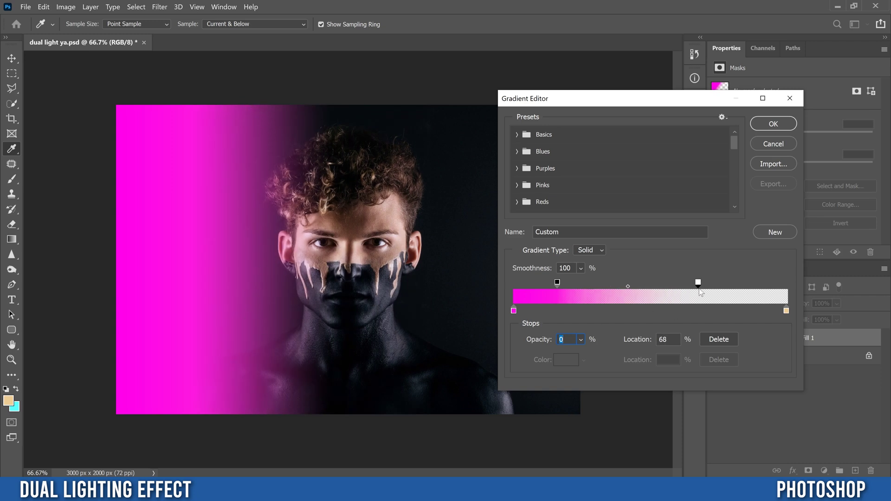
pyautogui.moveTo(557, 283); pyautogui.dragTo(609, 286)
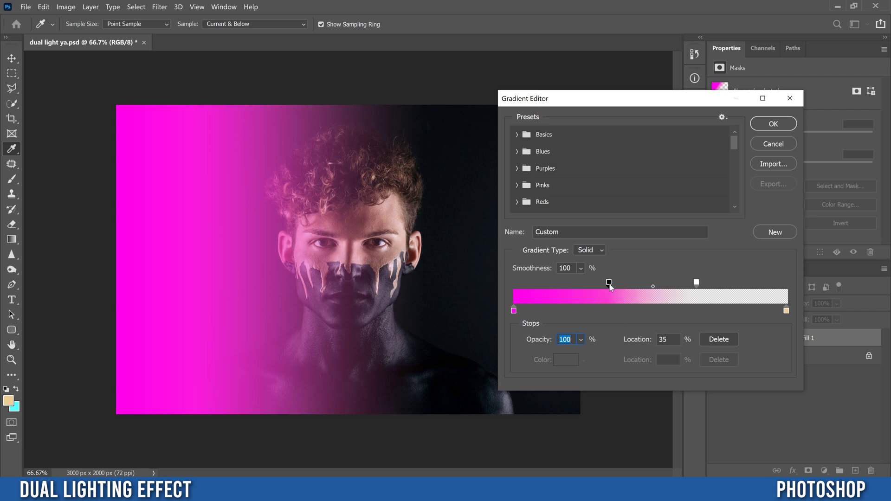
pyautogui.click(773, 125)
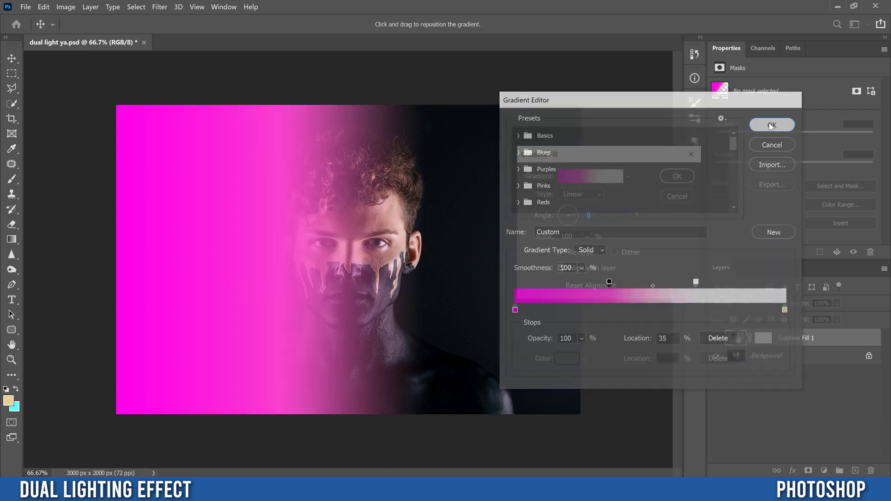
pyautogui.click(675, 176)
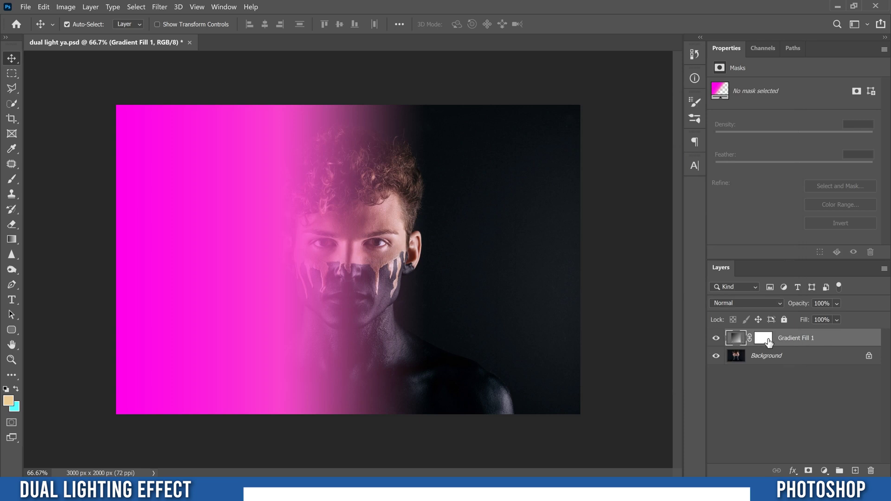
# Duplicate the magenta gradient fill layer and set the copy's angle to 180°.
pyautogui.hotkey('ctrl', 'j')
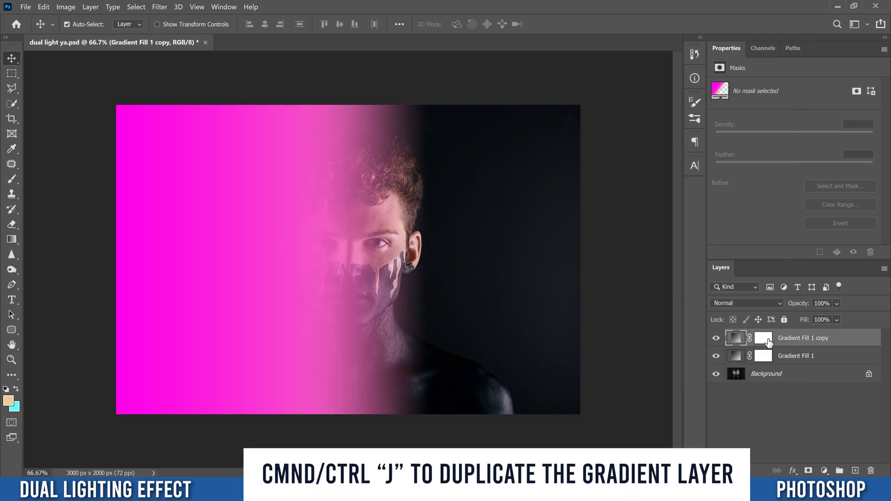
pyautogui.doubleClick(736, 339)
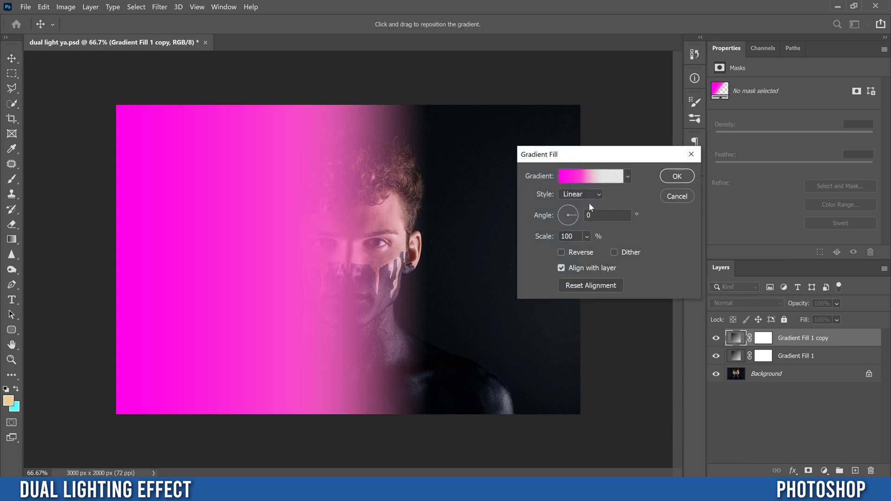
pyautogui.write('180')
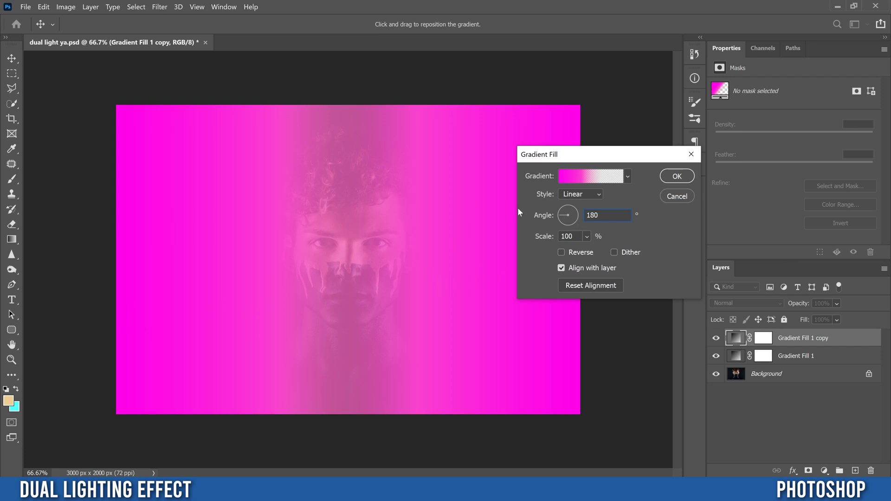
# Change the duplicated gradient's starting colour stop to blue 003cff and apply the fill.
pyautogui.click(564, 177)
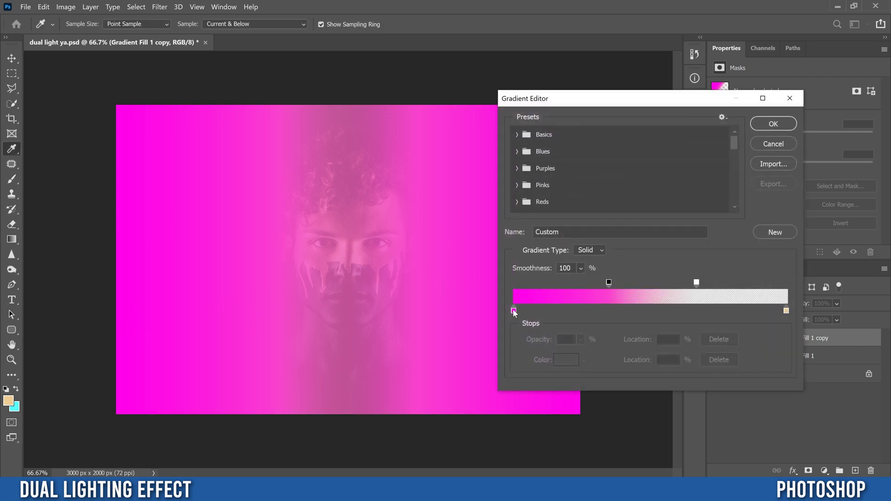
pyautogui.click(513, 310)
pyautogui.click(570, 365)
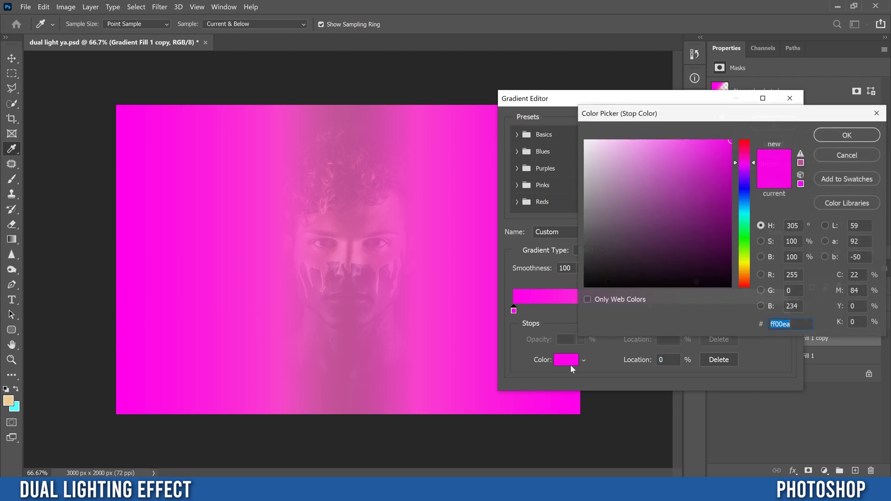
pyautogui.moveTo(754, 163); pyautogui.dragTo(751, 195)
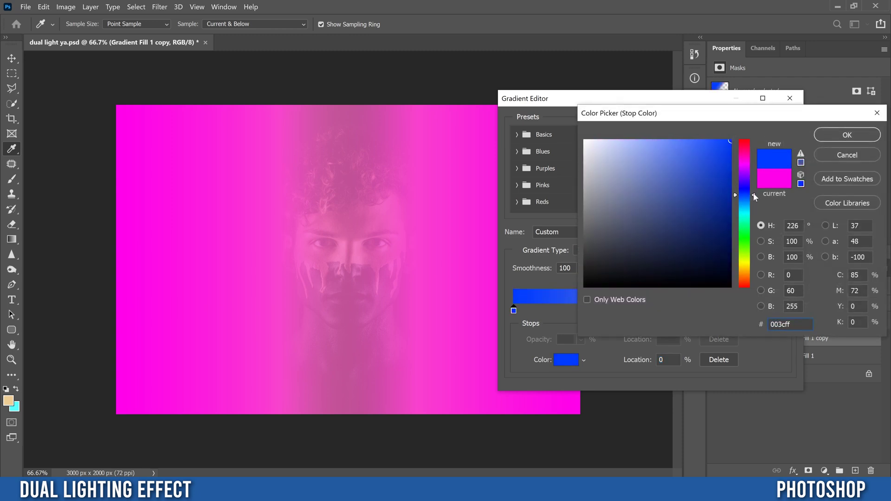
pyautogui.click(838, 136)
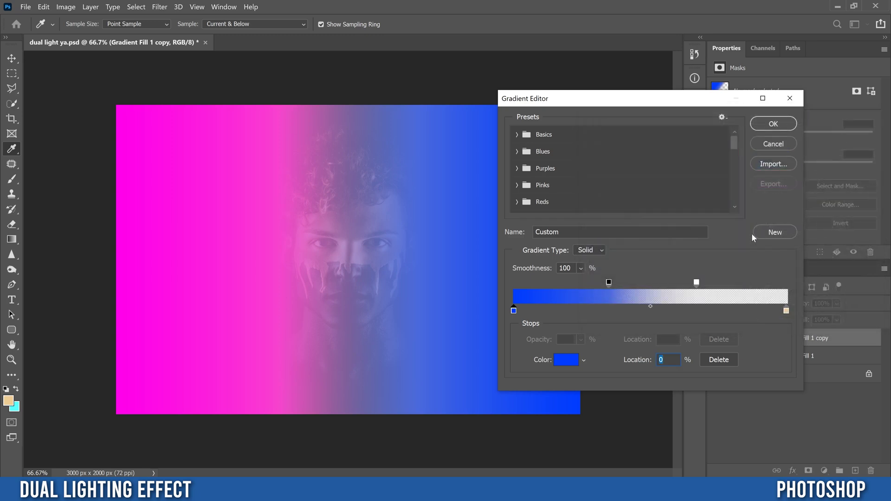
pyautogui.click(764, 125)
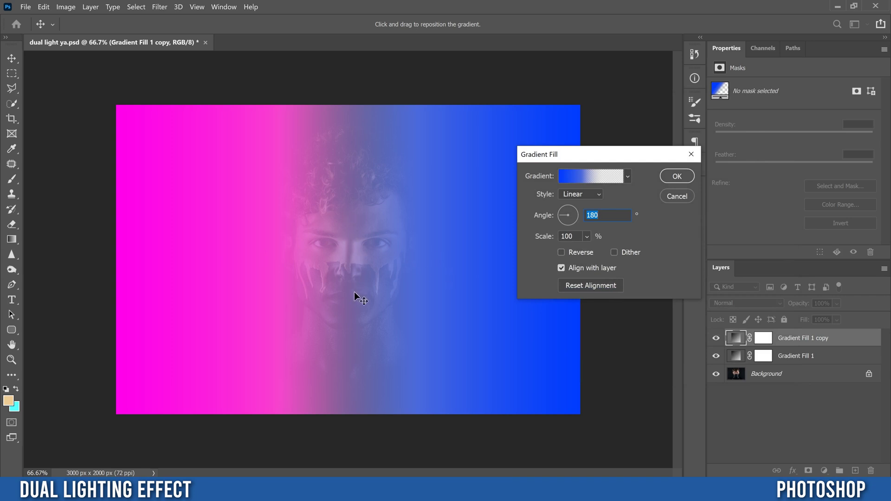
pyautogui.click(676, 177)
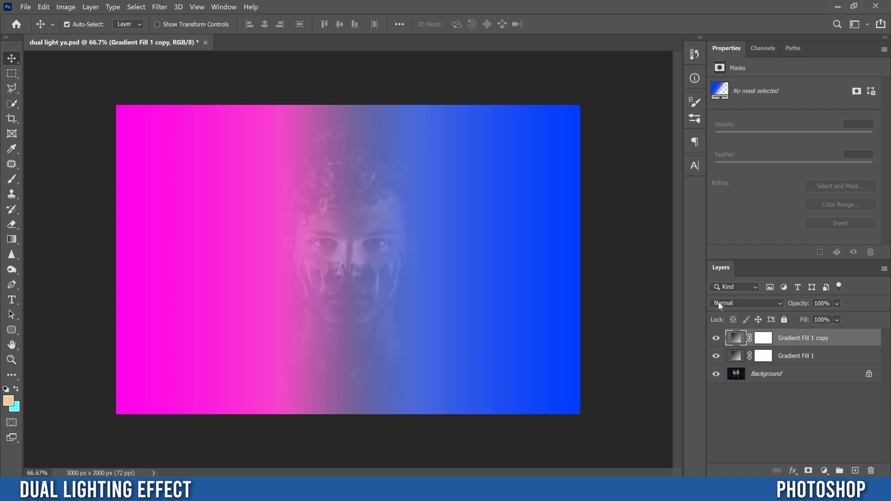
# Set the blend mode of both the blue and the magenta gradient fill layers to Color.
pyautogui.click(736, 302)
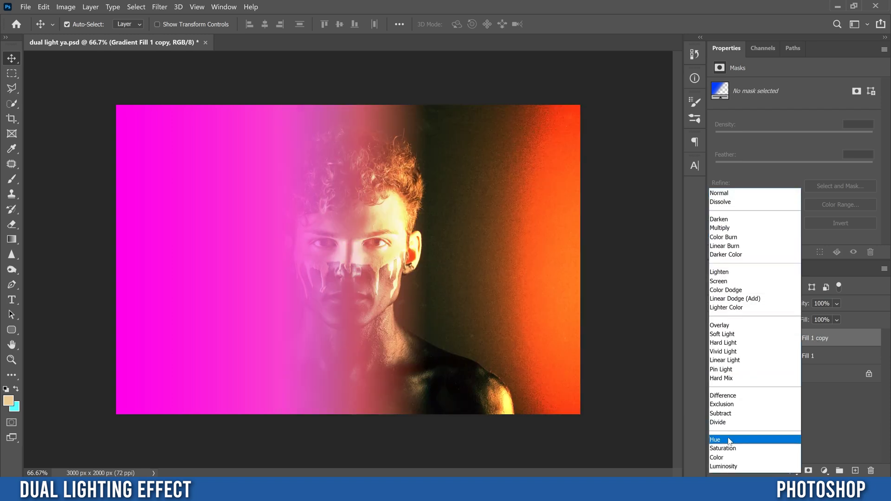
pyautogui.click(727, 457)
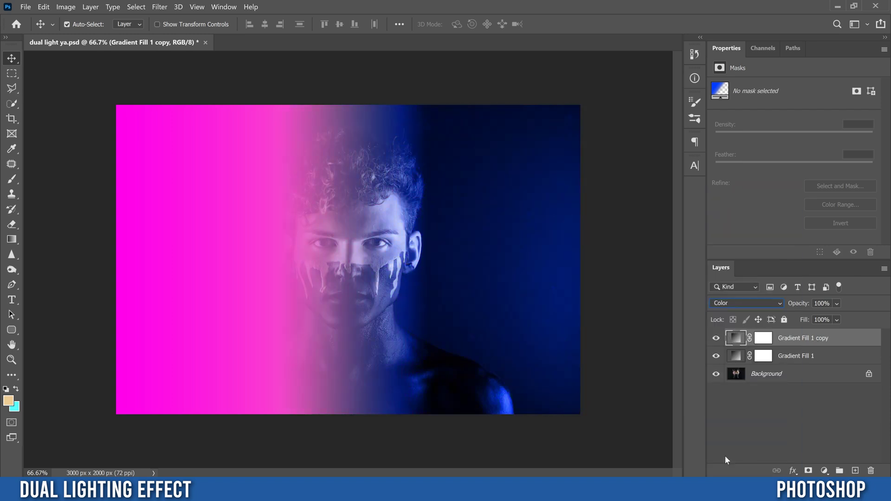
pyautogui.click(738, 360)
pyautogui.click(733, 304)
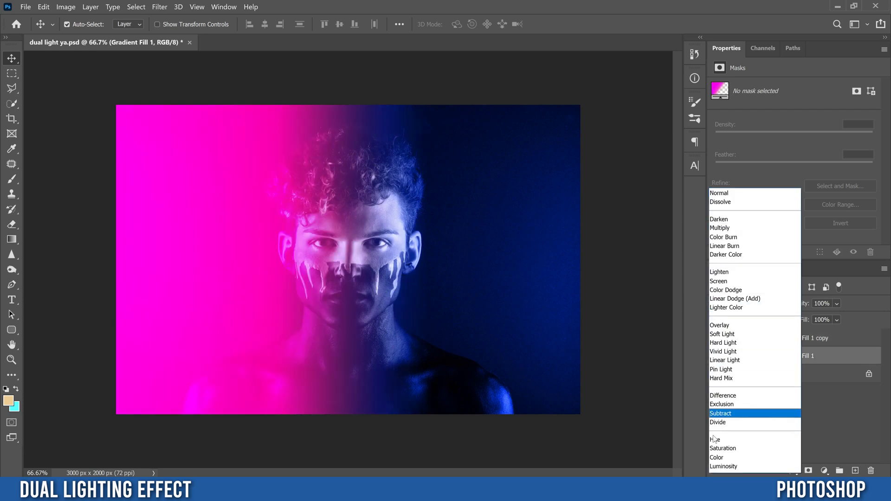
pyautogui.click(718, 458)
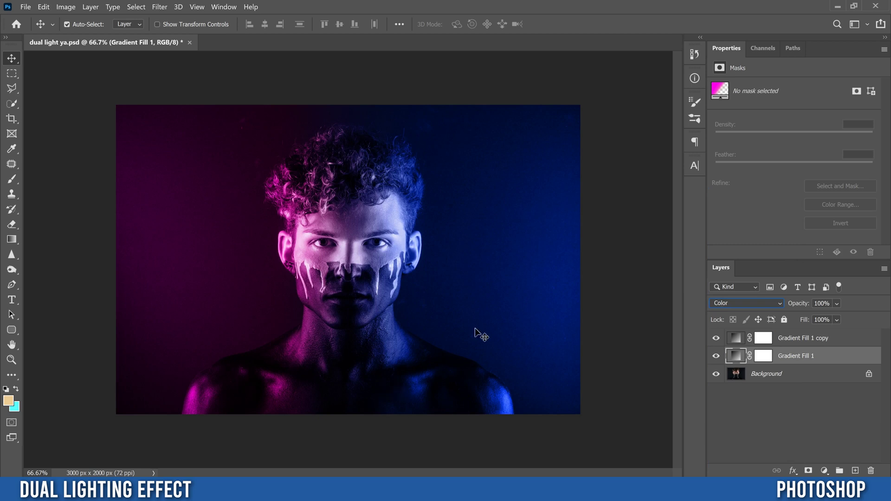
# Rename the magenta gradient fill layer pink and the blue gradient fill layer blue.
pyautogui.doubleClick(792, 356)
pyautogui.write('b')
pyautogui.write('p')
pyautogui.write('ink')
pyautogui.click(802, 342)
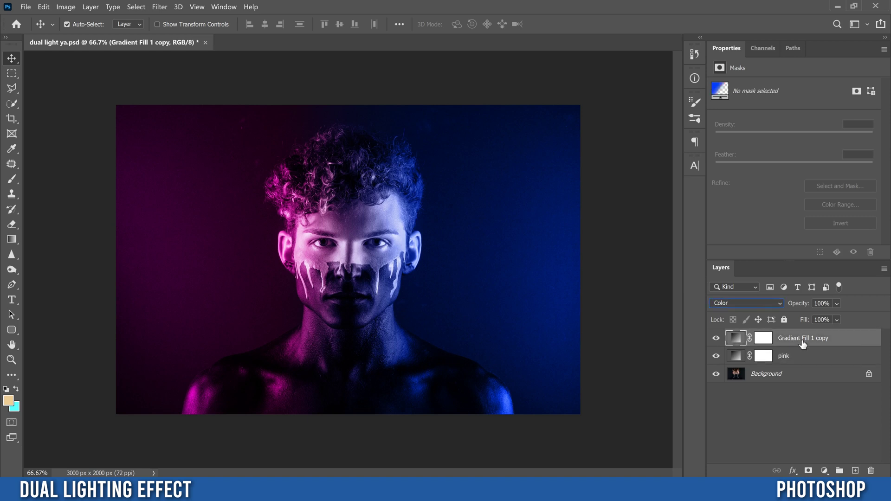
pyautogui.doubleClick(801, 343)
pyautogui.write('b')
pyautogui.click(776, 420)
# Duplicate the pink gradient layer.
pyautogui.click(791, 356)
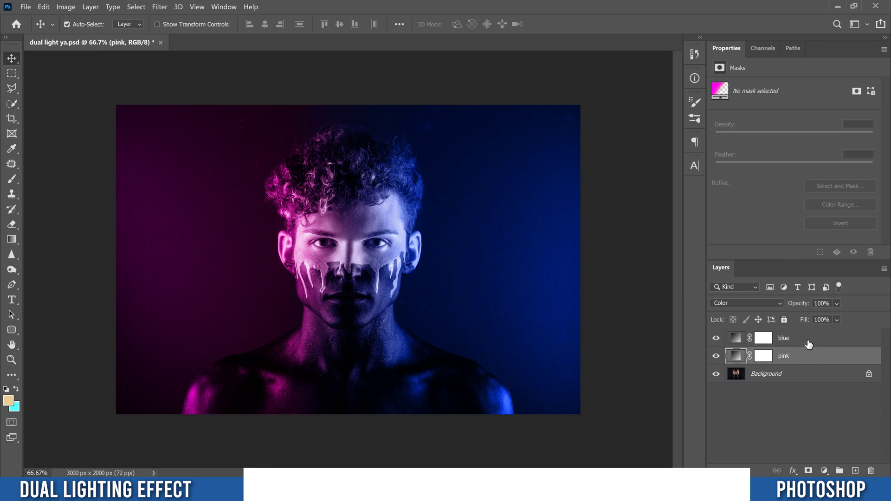
pyautogui.press('ctrl')
pyautogui.hotkey('ctrl', 'j')
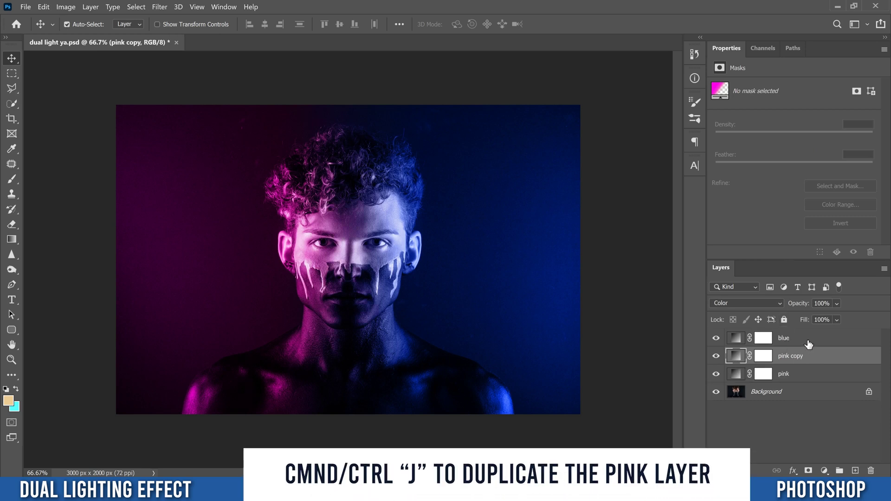
# Set the duplicated pink layer's blend mode to Soft Light and its opacity to 15%.
pyautogui.click(724, 302)
pyautogui.click(720, 335)
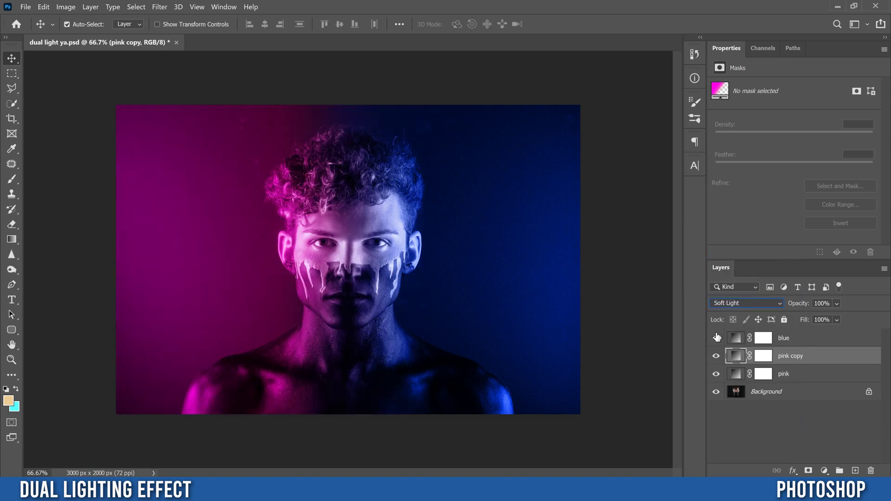
pyautogui.click(836, 304)
pyautogui.moveTo(873, 317); pyautogui.dragTo(829, 320)
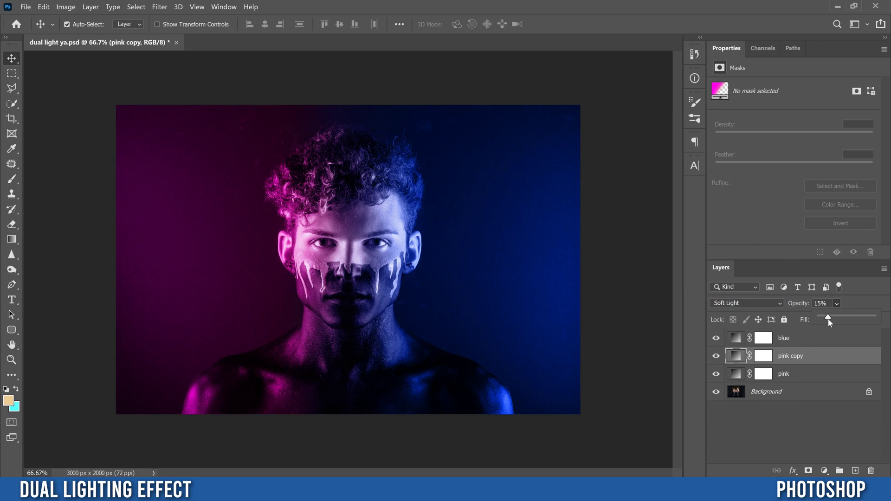
# Compare the image with and without the pink copy layer, and duplicate the blue gradient layer.
pyautogui.click(716, 356)
pyautogui.click(716, 356)
pyautogui.click(863, 347)
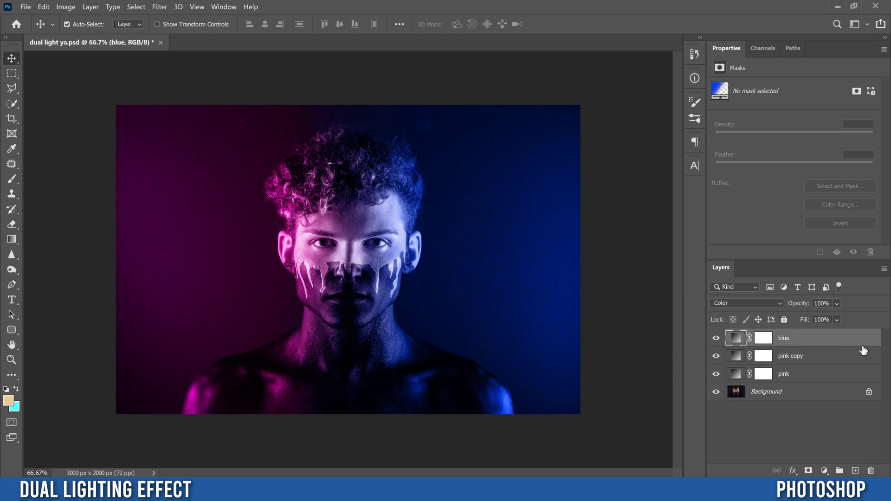
pyautogui.hotkey('ctrl', 'j')
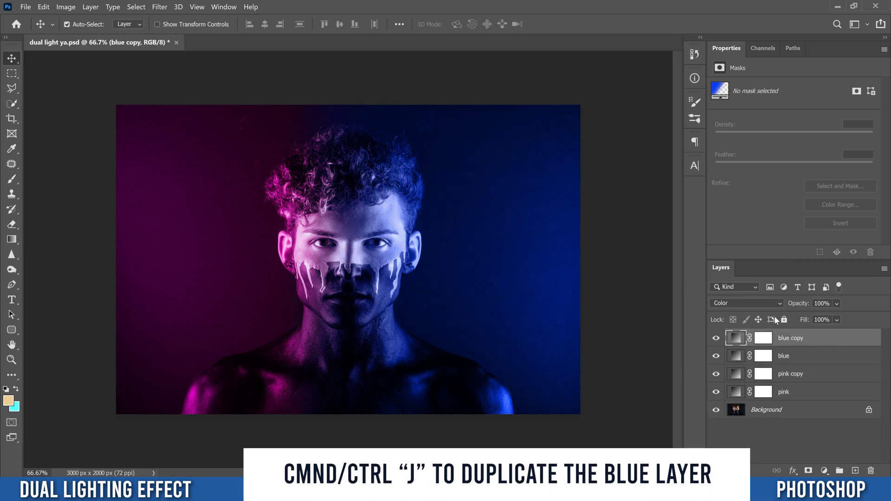
# Set the duplicated blue layer's blend mode to Soft Light and its opacity to 16%.
pyautogui.click(750, 303)
pyautogui.click(748, 322)
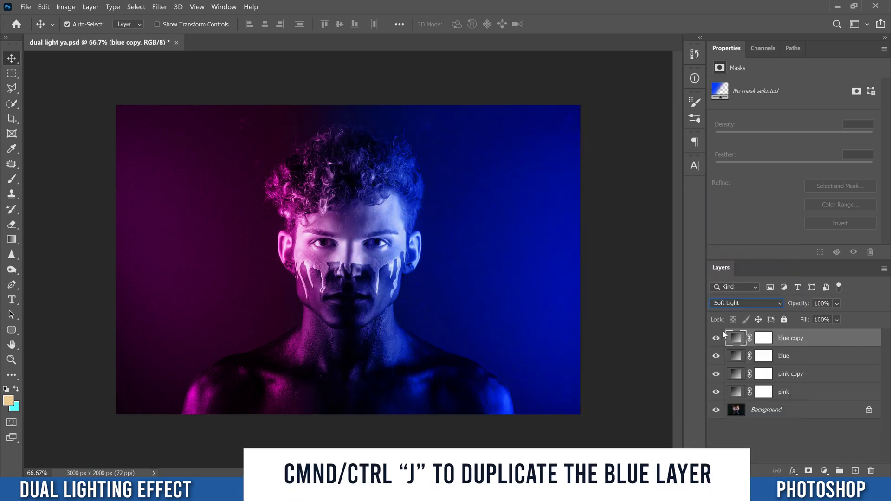
pyautogui.click(837, 303)
pyautogui.moveTo(835, 317); pyautogui.dragTo(829, 318)
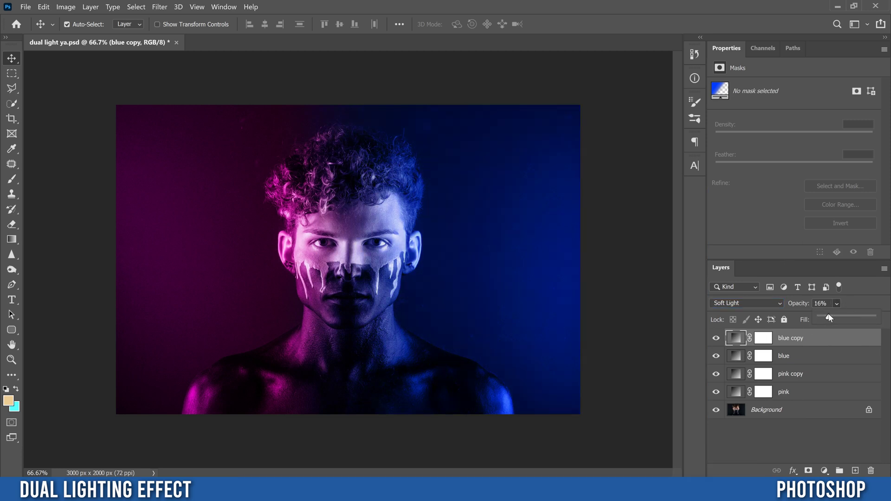
pyautogui.click(819, 440)
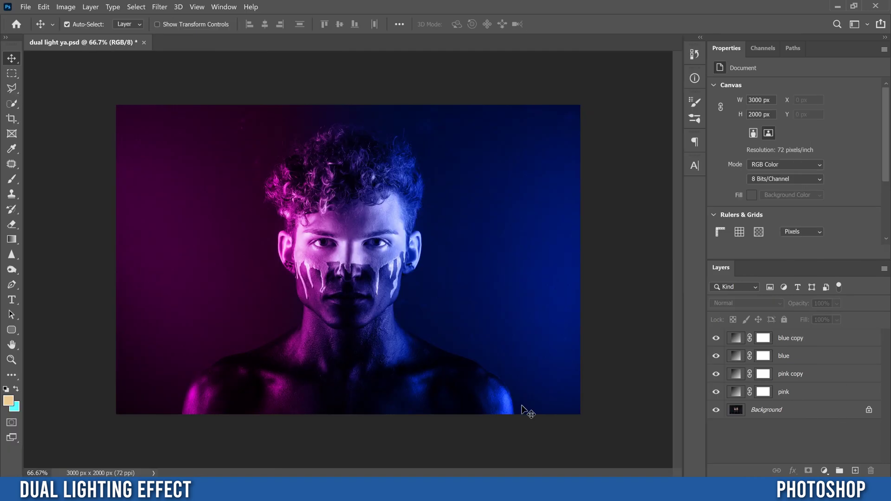
# Add a Levels adjustment layer and place it above all the gradient layers.
pyautogui.click(825, 470)
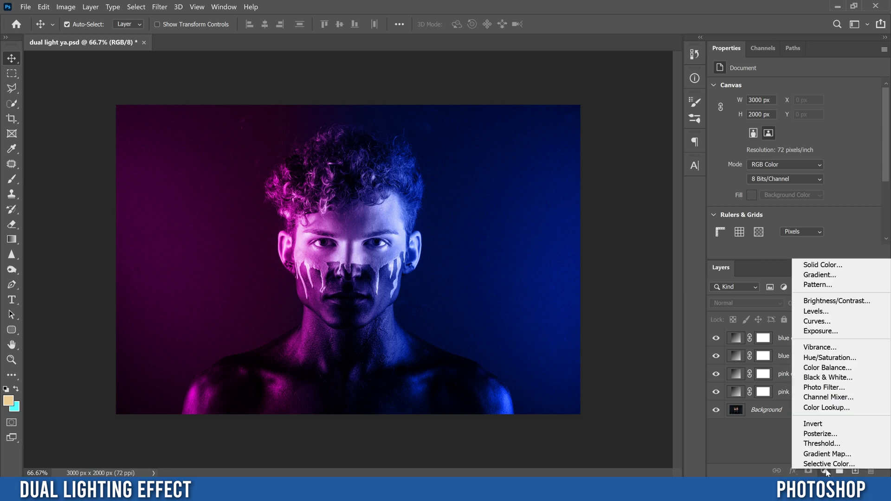
pyautogui.click(818, 312)
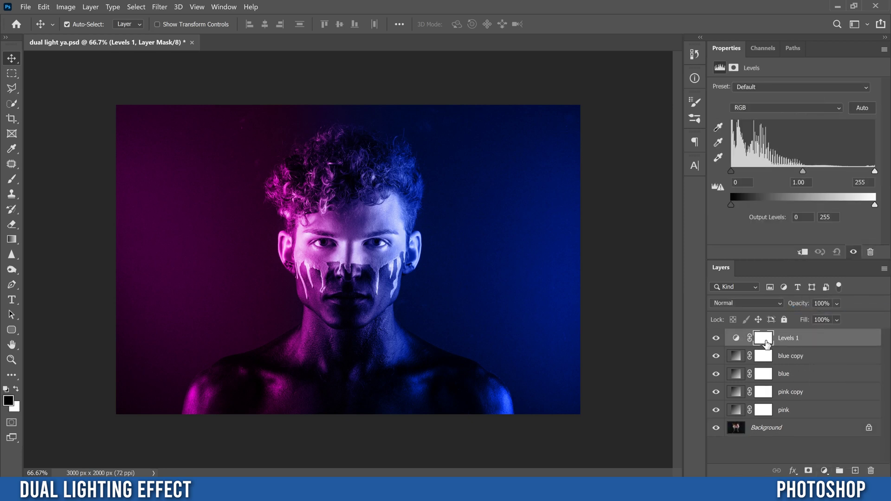
pyautogui.moveTo(740, 341); pyautogui.dragTo(765, 398)
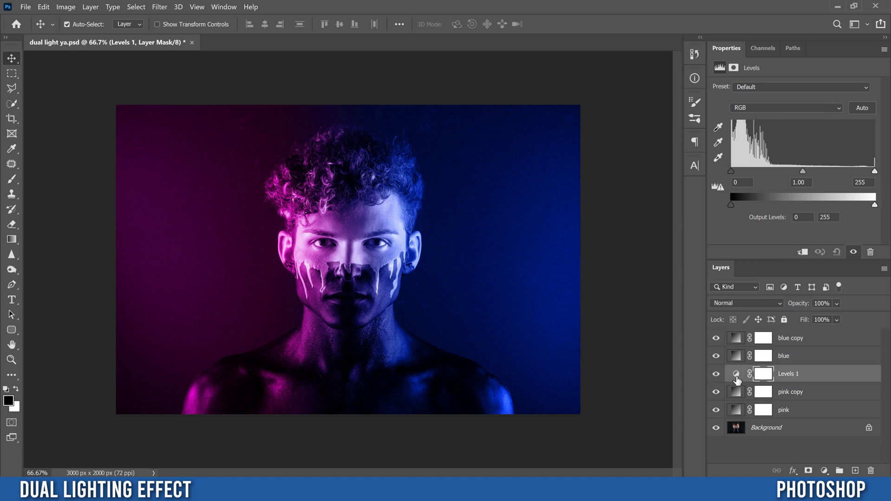
pyautogui.moveTo(741, 374); pyautogui.dragTo(737, 332)
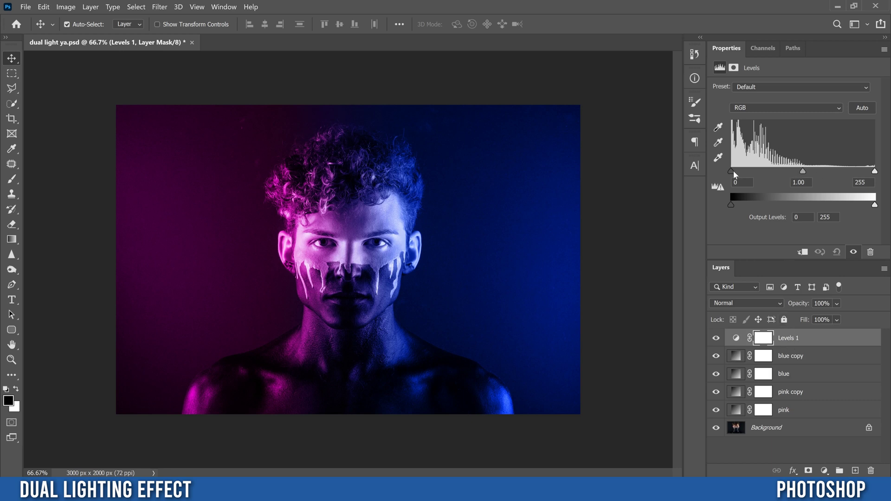
# Darken the image in Levels with input shadows 8, midtones 0.83 and highlights 255, and output levels 0 to 247.
pyautogui.click(802, 172)
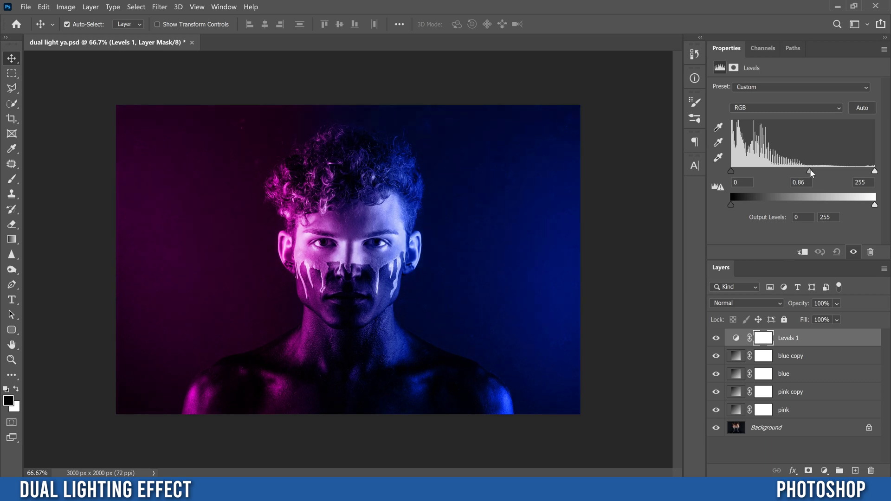
pyautogui.moveTo(812, 172); pyautogui.dragTo(808, 172)
pyautogui.moveTo(731, 170)
pyautogui.mouseDown()
pyautogui.moveTo(761, 171)
pyautogui.moveTo(726, 168)
pyautogui.moveTo(739, 169)
pyautogui.mouseUp()
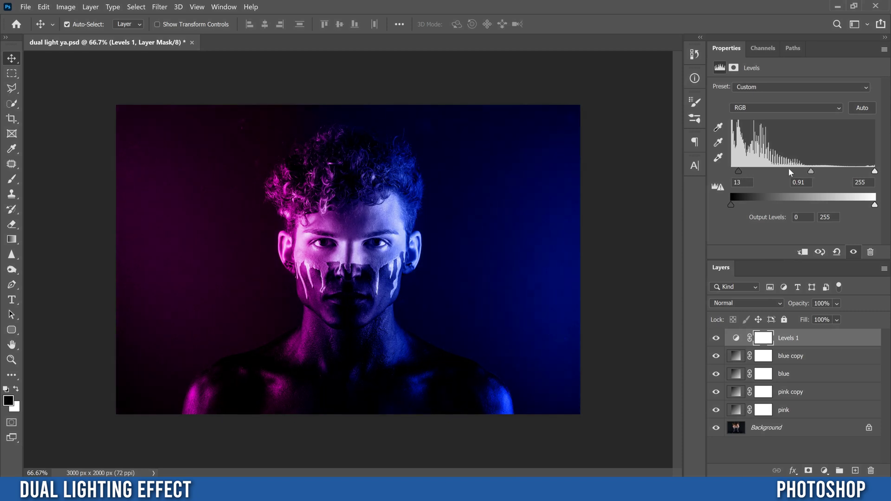
pyautogui.moveTo(875, 172)
pyautogui.mouseDown()
pyautogui.moveTo(789, 173)
pyautogui.moveTo(878, 174)
pyautogui.moveTo(858, 172)
pyautogui.moveTo(866, 173)
pyautogui.mouseUp()
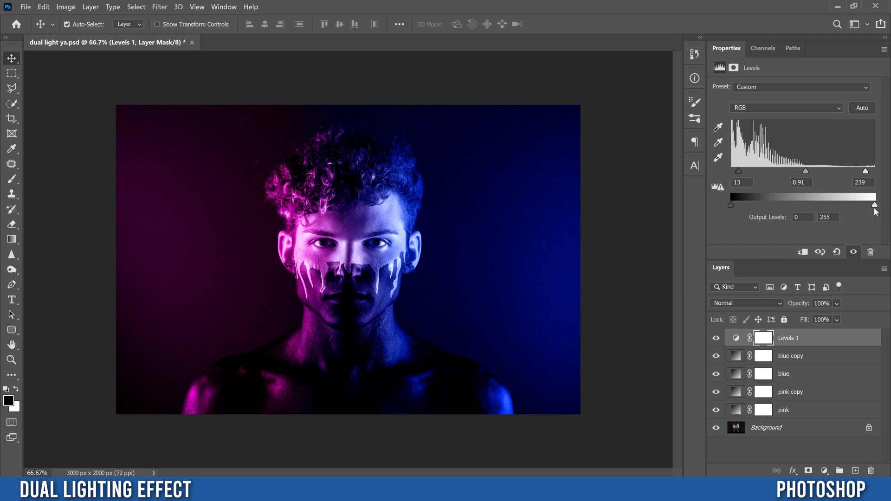
pyautogui.moveTo(875, 207)
pyautogui.mouseDown()
pyautogui.moveTo(849, 206)
pyautogui.moveTo(874, 205)
pyautogui.mouseUp()
pyautogui.moveTo(731, 204)
pyautogui.mouseDown()
pyautogui.moveTo(749, 204)
pyautogui.moveTo(714, 201)
pyautogui.moveTo(737, 204)
pyautogui.mouseUp()
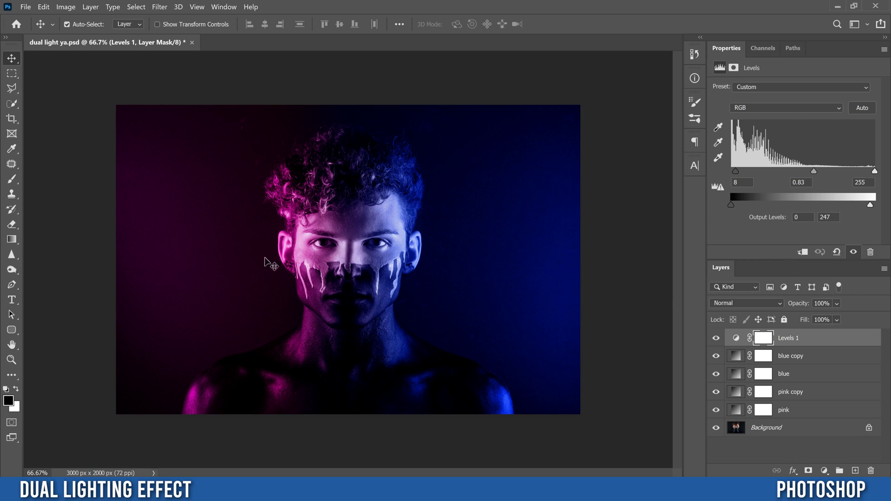
# Reposition the pink layer's gradient within the portrait.
pyautogui.click(795, 412)
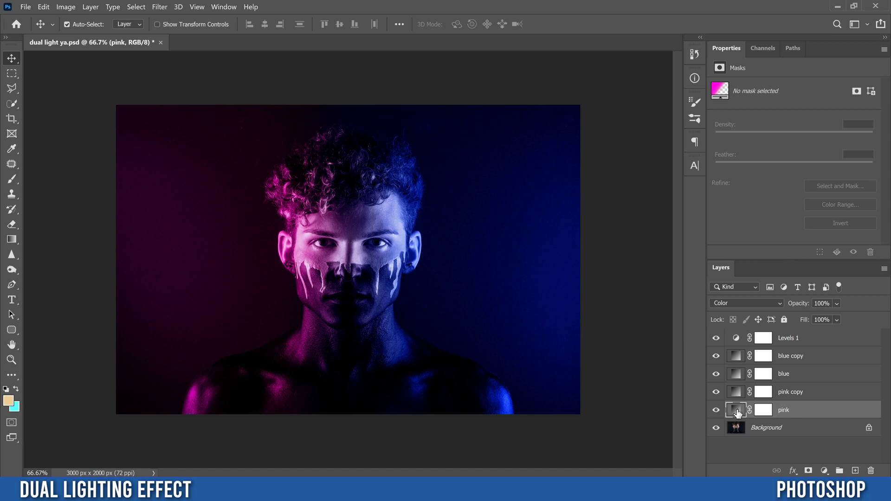
pyautogui.doubleClick(737, 411)
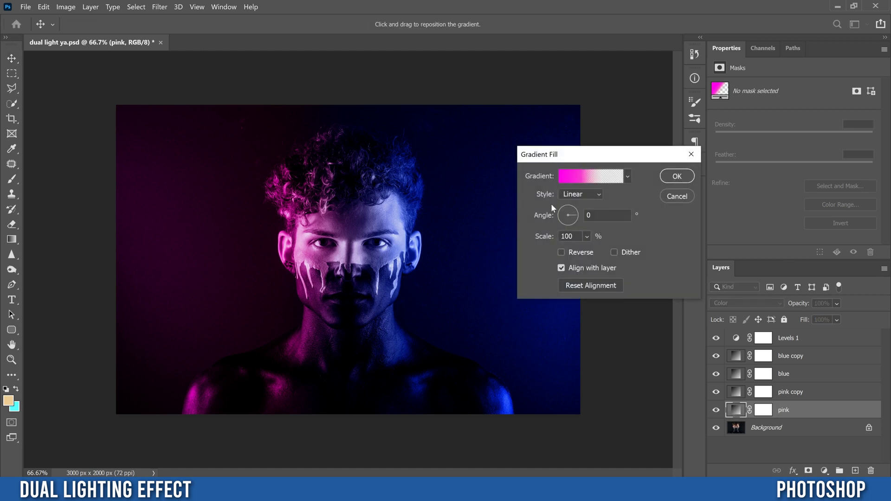
pyautogui.moveTo(205, 261); pyautogui.dragTo(245, 269)
pyautogui.click(672, 177)
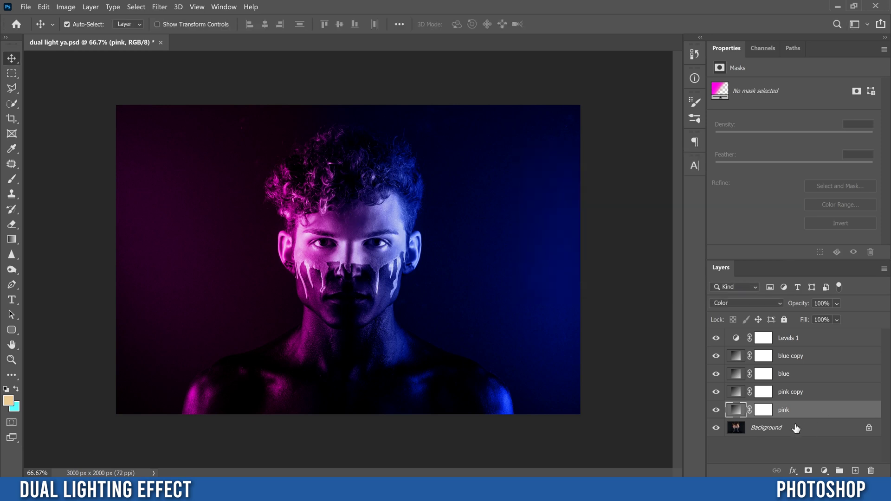
# Reposition the blue layer's gradient back and forth across the portrait to adjust where the blue light falls.
pyautogui.click(735, 376)
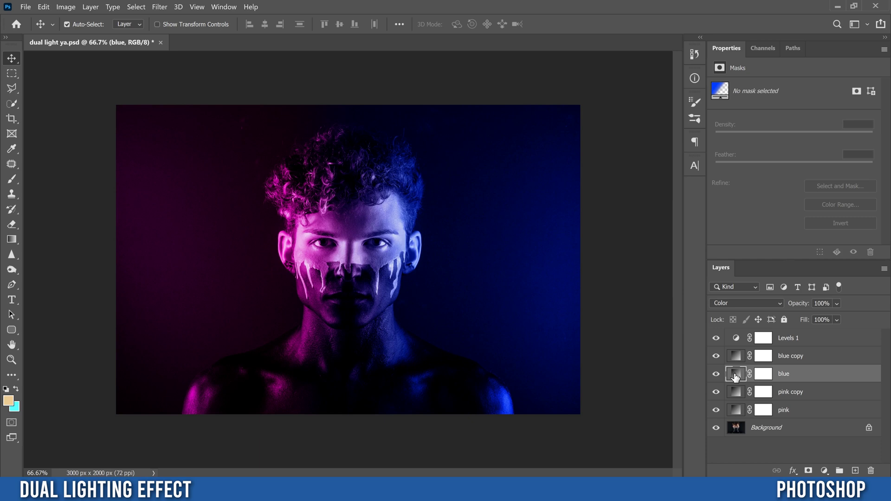
pyautogui.doubleClick(735, 376)
pyautogui.moveTo(399, 267); pyautogui.dragTo(354, 262)
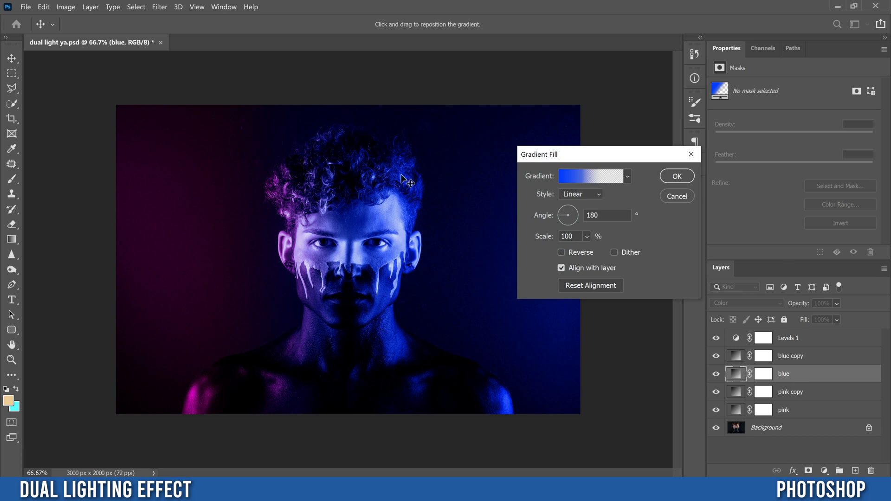
pyautogui.moveTo(447, 284); pyautogui.dragTo(320, 282)
pyautogui.moveTo(398, 282); pyautogui.dragTo(502, 278)
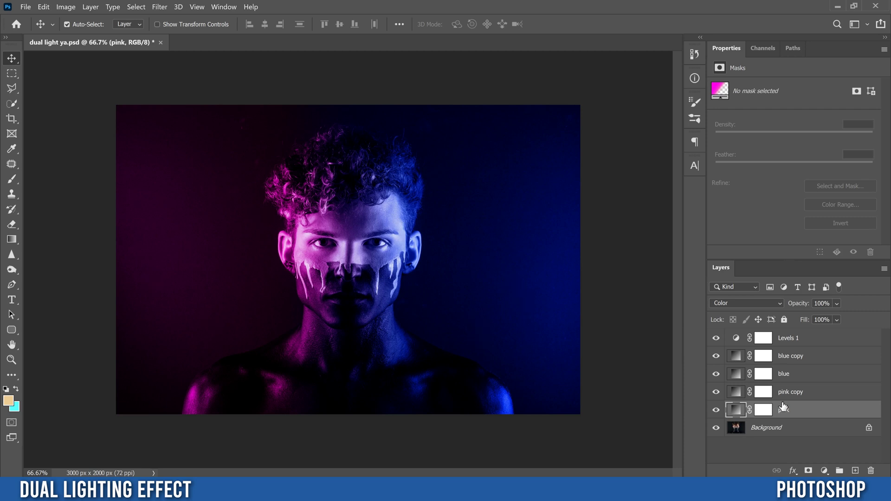
# Change the pink layer's gradient color stop at location 0% to green #54ff00.
pyautogui.doubleClick(736, 412)
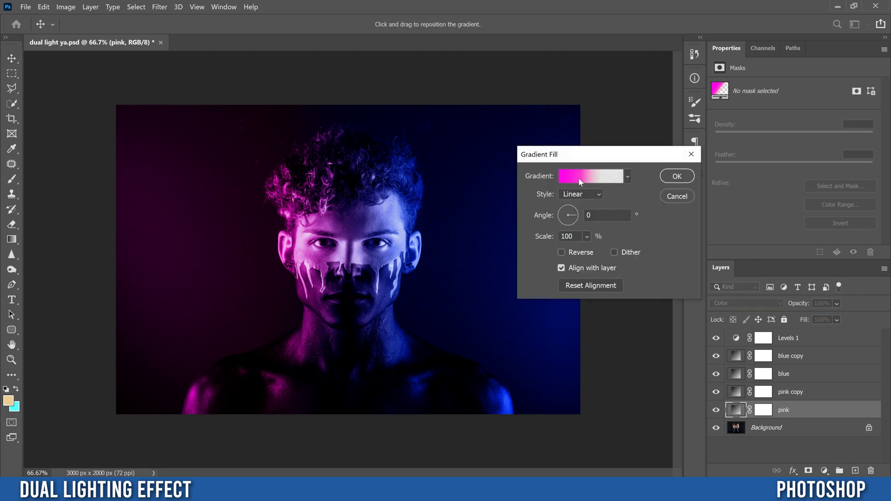
pyautogui.click(579, 179)
pyautogui.click(513, 311)
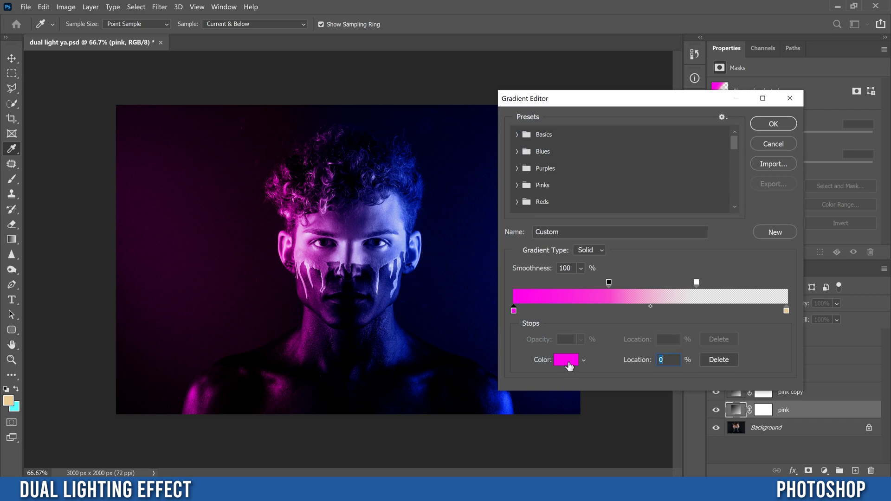
pyautogui.click(566, 359)
pyautogui.click(752, 166)
pyautogui.moveTo(753, 166); pyautogui.dragTo(752, 247)
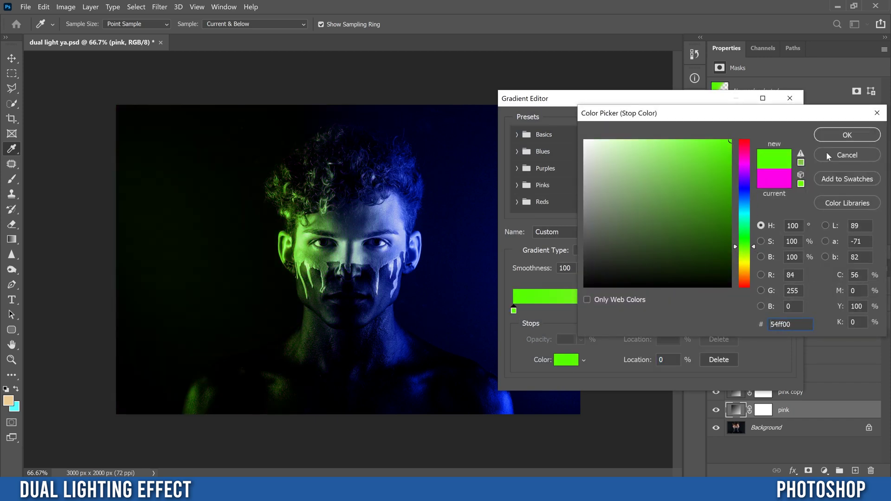
pyautogui.click(835, 136)
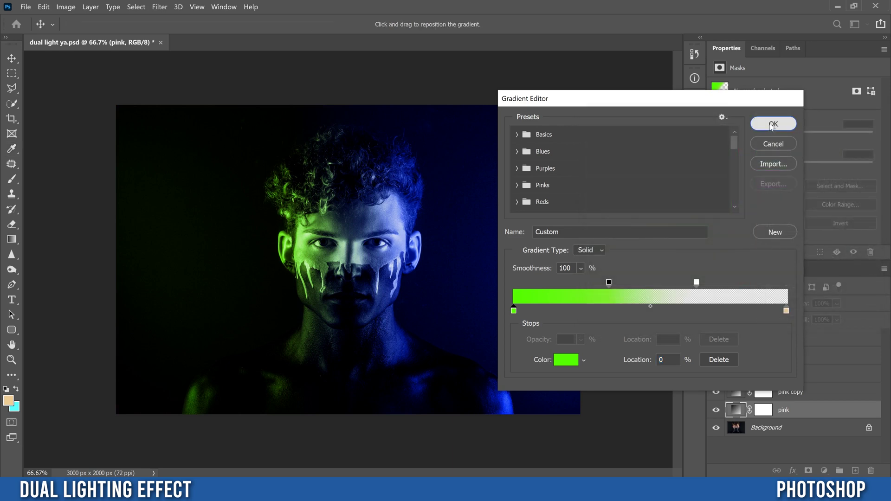
pyautogui.click(772, 124)
pyautogui.click(676, 176)
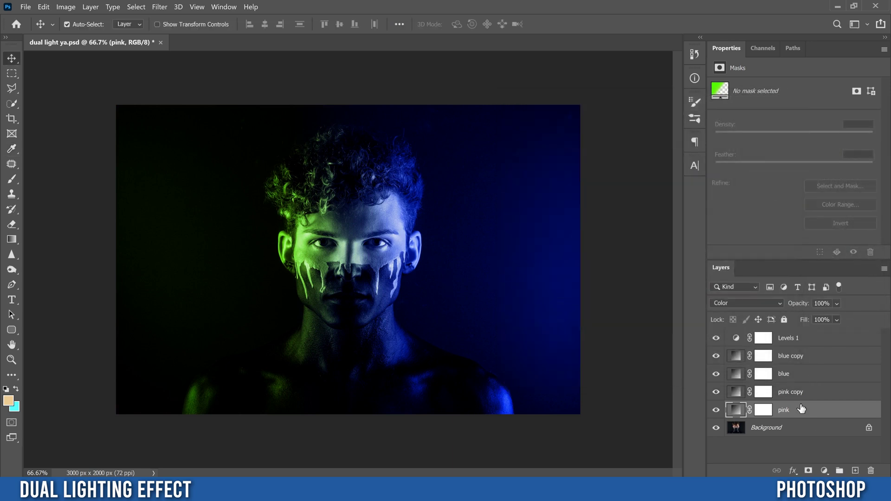
# Change the pink copy layer's gradient color stop at location 0% to green #1eff00.
pyautogui.click(790, 392)
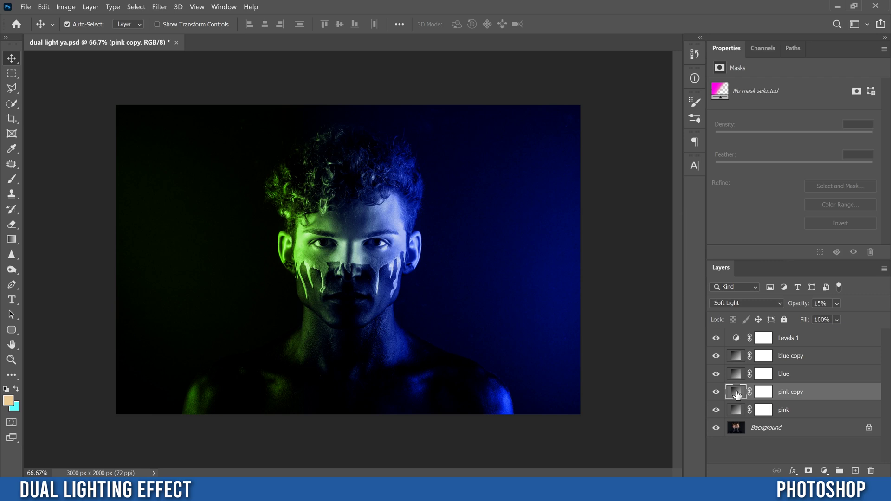
pyautogui.doubleClick(736, 393)
pyautogui.click(582, 176)
pyautogui.click(513, 310)
pyautogui.click(566, 360)
pyautogui.moveTo(753, 172); pyautogui.dragTo(754, 242)
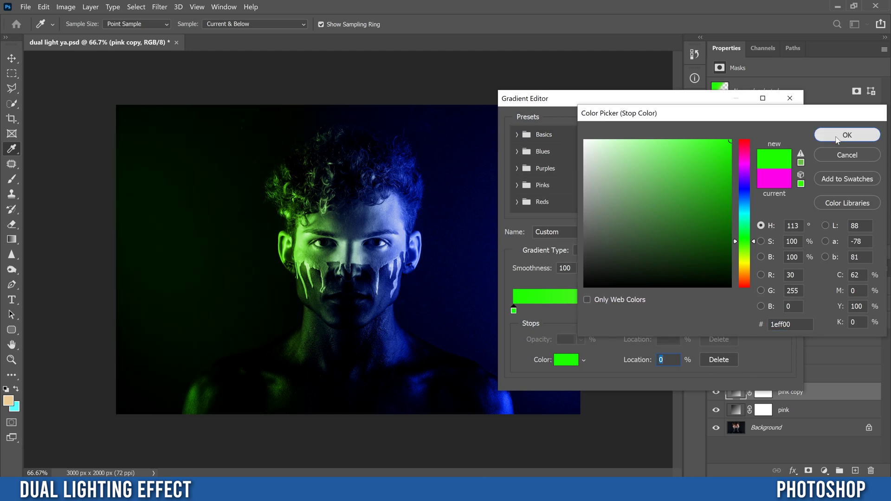
pyautogui.click(838, 139)
pyautogui.click(774, 129)
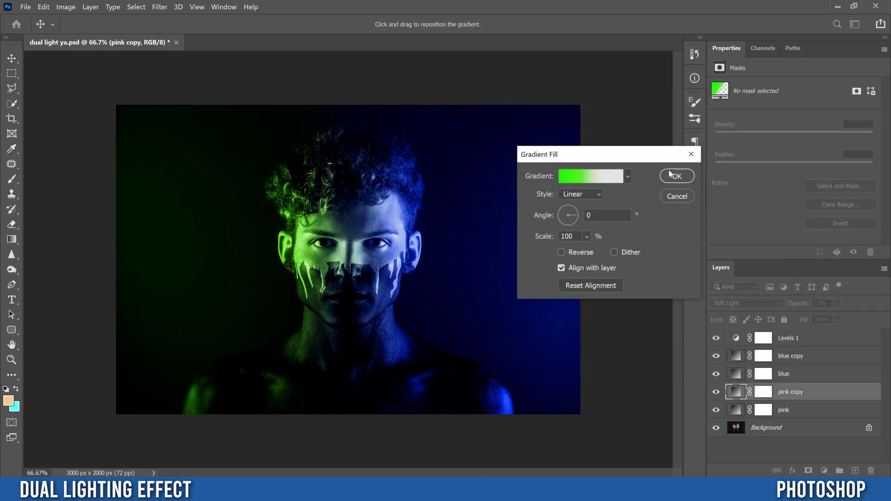
pyautogui.click(671, 175)
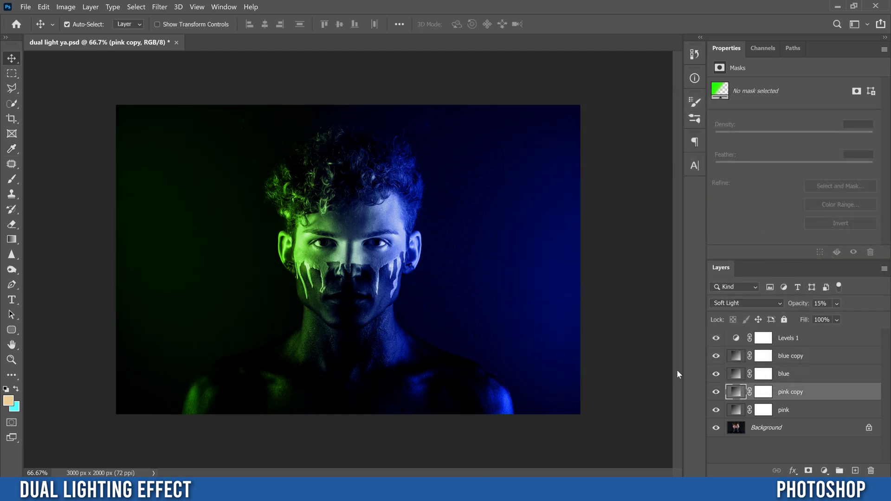
# Undo the green color changes on the pink and pink copy gradient layers.
pyautogui.hotkey('ctrl', 'z')
pyautogui.click(803, 413)
# In the blue layer's blending options, split the Blend If underlying layer's shadow slider to 0 / 36.
pyautogui.click(813, 376)
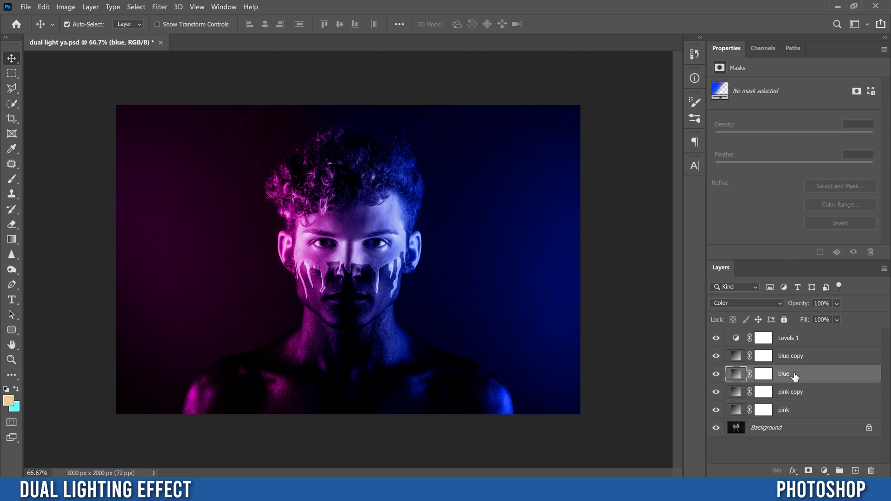
pyautogui.doubleClick(855, 378)
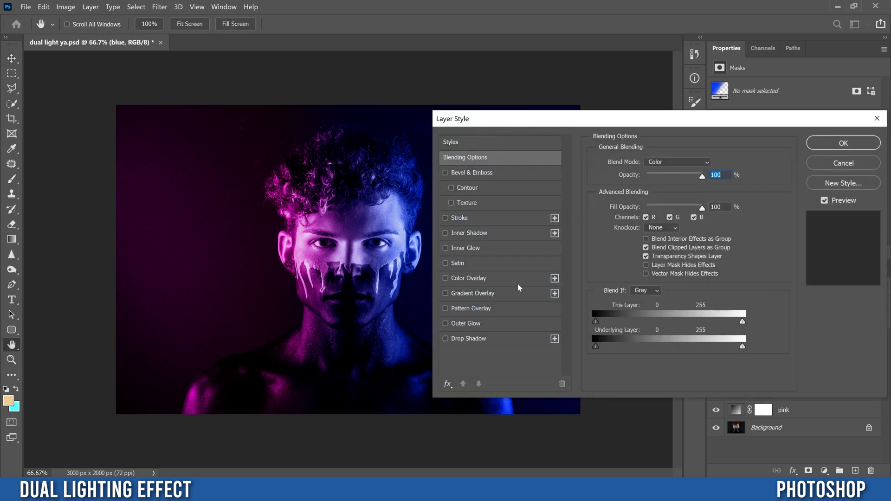
pyautogui.moveTo(665, 124); pyautogui.dragTo(103, 124)
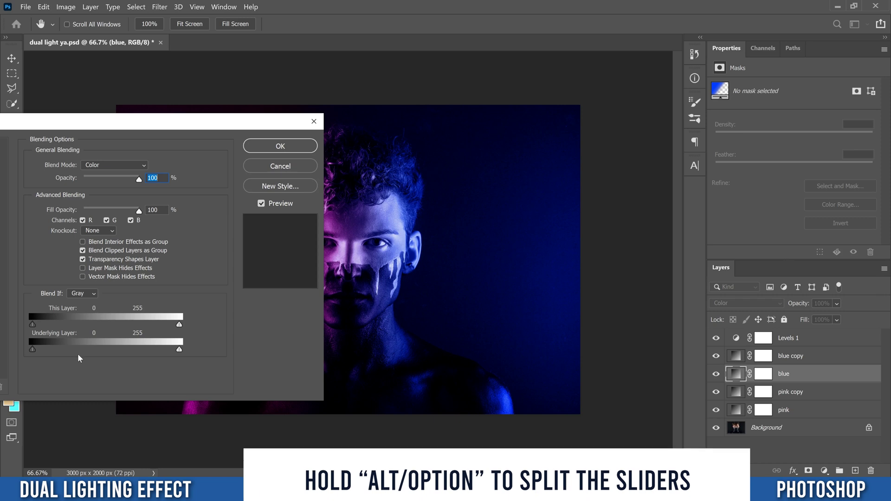
pyautogui.press('alt')
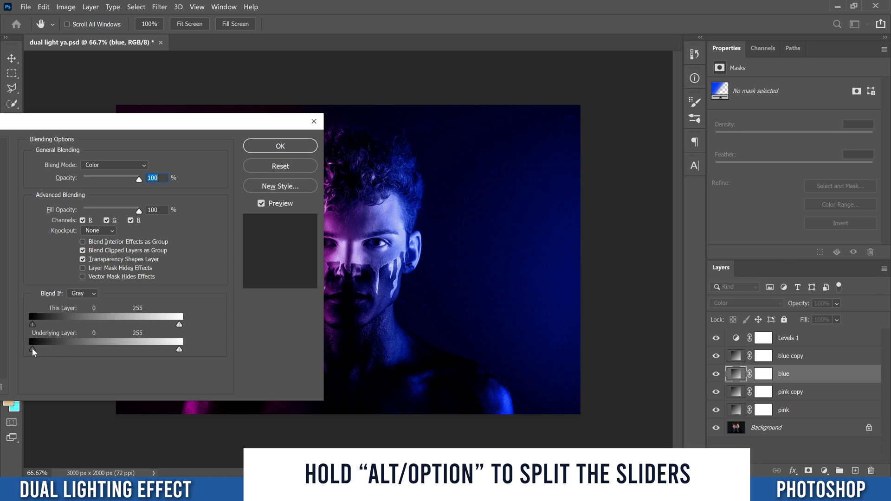
pyautogui.moveTo(31, 349); pyautogui.dragTo(63, 350)
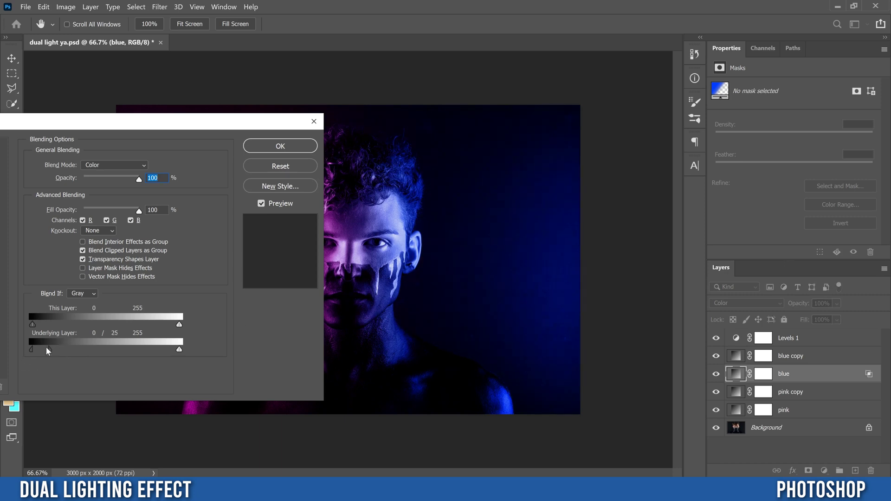
pyautogui.moveTo(46, 347); pyautogui.dragTo(62, 348)
pyautogui.moveTo(62, 349)
pyautogui.mouseDown()
pyautogui.moveTo(48, 350)
pyautogui.moveTo(106, 349)
pyautogui.moveTo(41, 354)
pyautogui.moveTo(52, 350)
pyautogui.mouseUp()
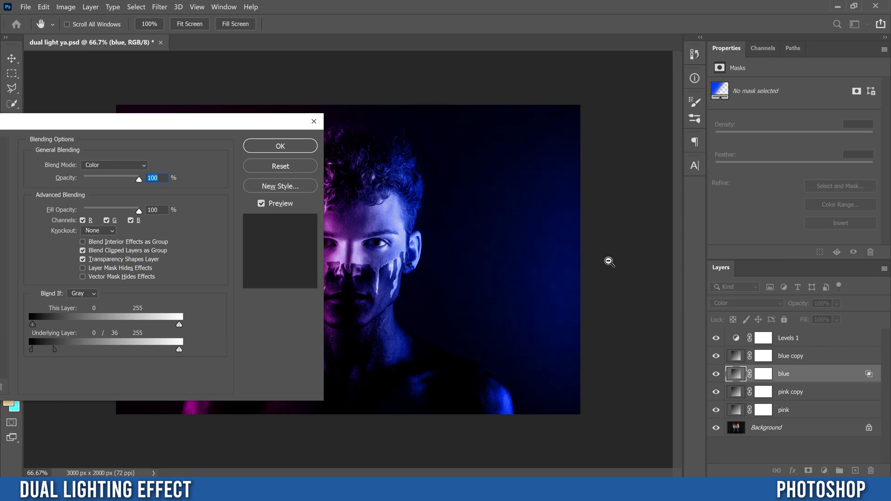
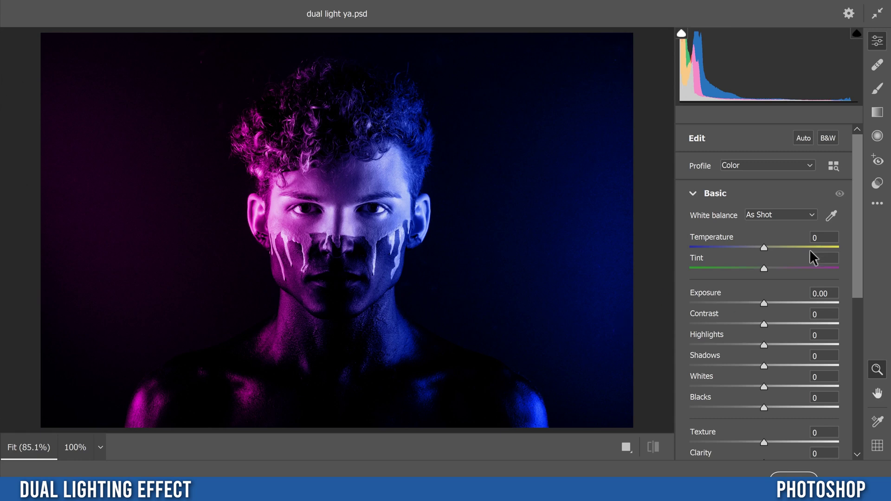
# In the Camera Raw Filter's basic adjustments, set Contrast to +5 and Shadows to -32.
pyautogui.scroll(-1, 856, 222)
pyautogui.moveTo(764, 217); pyautogui.dragTo(763, 239)
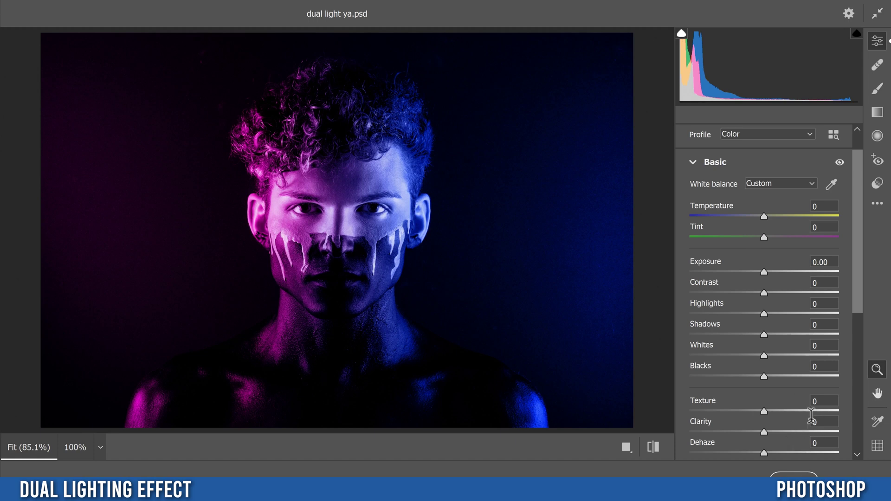
pyautogui.moveTo(765, 293)
pyautogui.mouseDown()
pyautogui.moveTo(801, 293)
pyautogui.moveTo(741, 293)
pyautogui.moveTo(768, 293)
pyautogui.mouseUp()
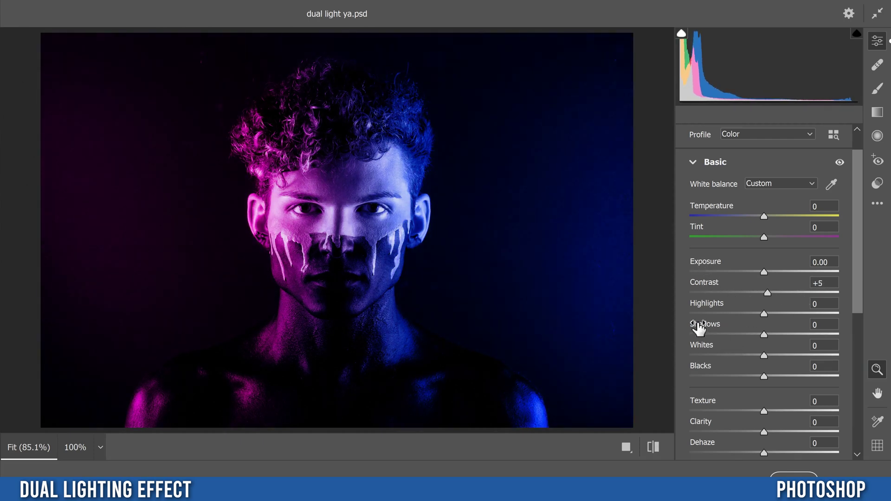
pyautogui.moveTo(764, 333); pyautogui.dragTo(740, 334)
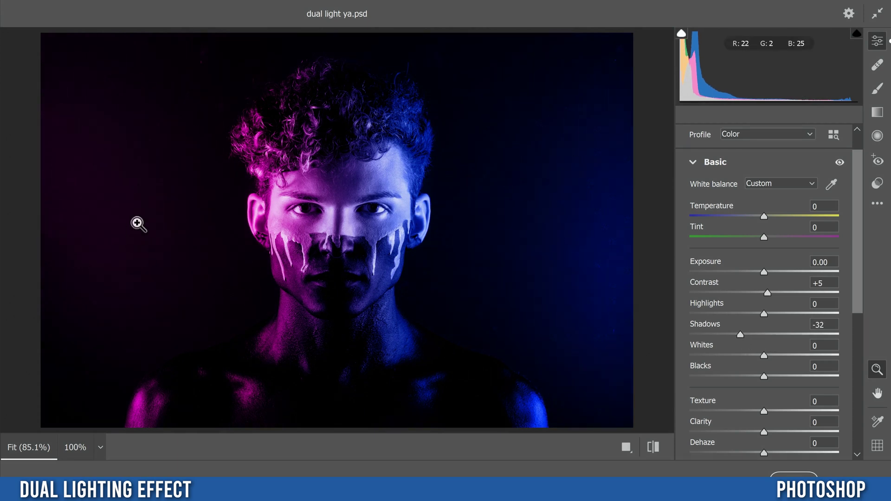
# Set Texture to -16, Clarity to +8, Dehaze to +20 and Vibrance to +20, and apply the Camera Raw Filter.
pyautogui.scroll(-5, 856, 275)
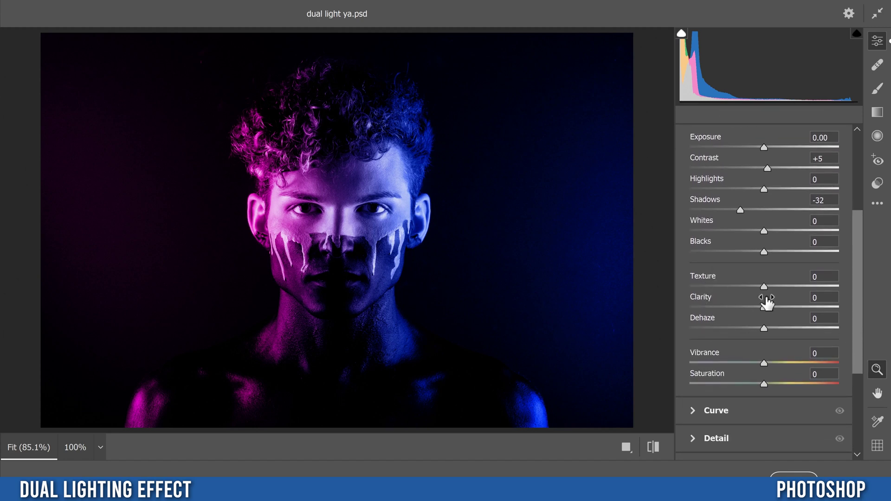
pyautogui.moveTo(763, 285); pyautogui.dragTo(821, 285)
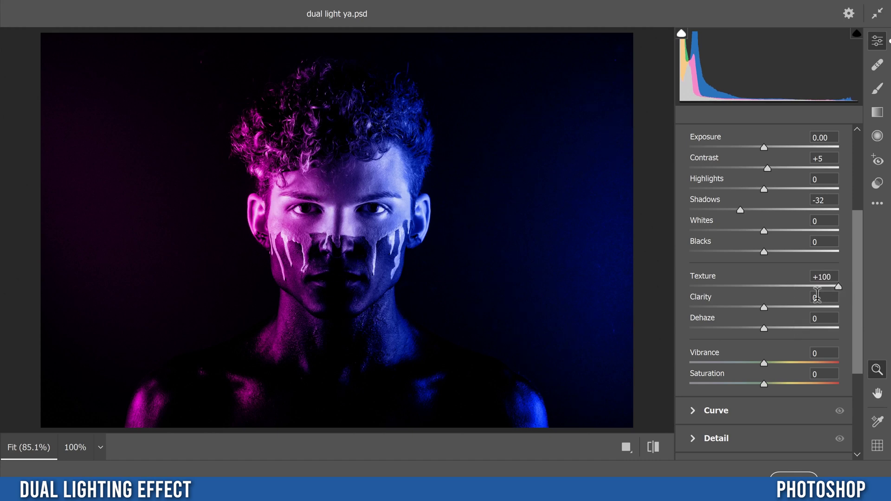
pyautogui.moveTo(837, 285); pyautogui.dragTo(818, 310)
pyautogui.moveTo(752, 288)
pyautogui.mouseDown()
pyautogui.moveTo(806, 289)
pyautogui.moveTo(752, 287)
pyautogui.mouseUp()
pyautogui.moveTo(818, 306); pyautogui.dragTo(779, 326)
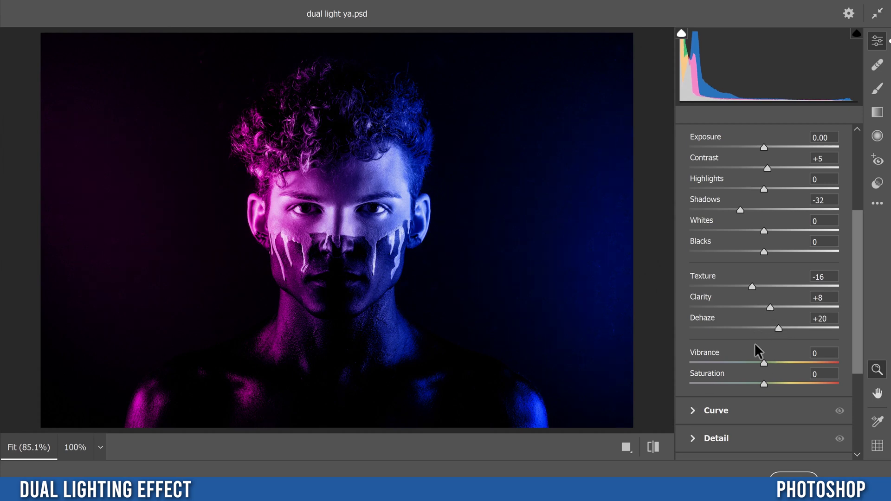
pyautogui.moveTo(762, 361); pyautogui.dragTo(777, 362)
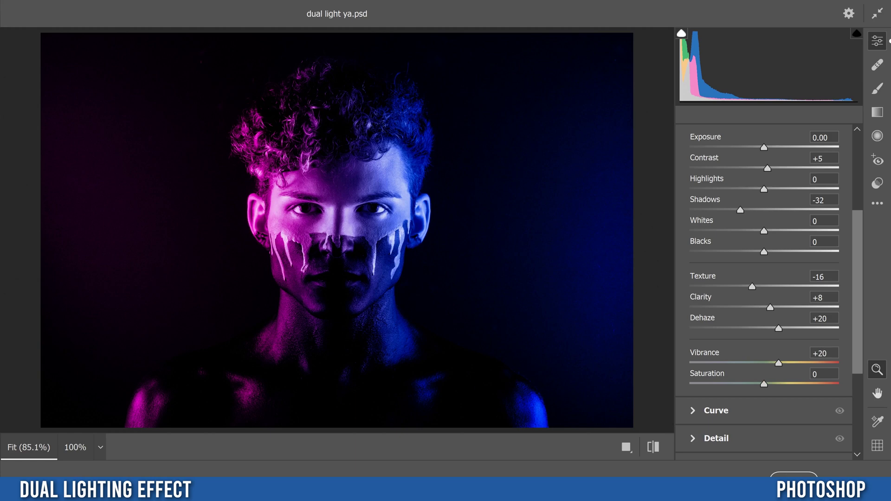
pyautogui.click(794, 473)
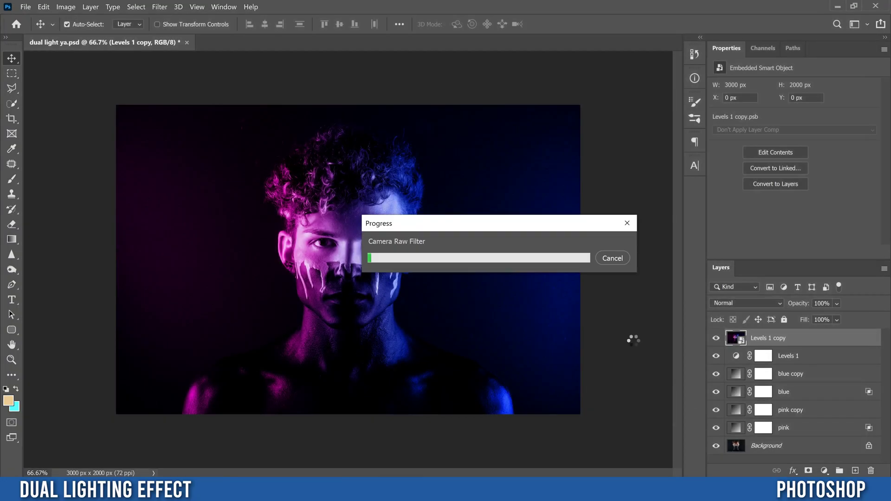